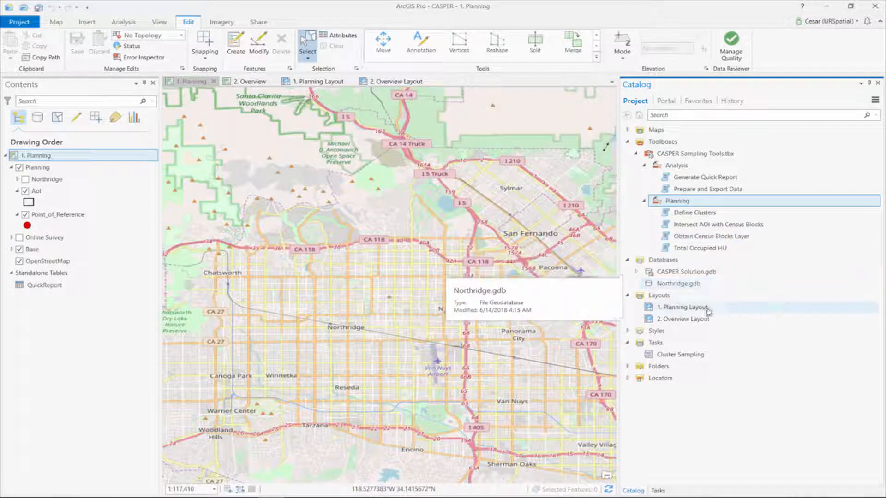
Open the Cluster Sampling task from the project's task list.
{"action": "left_click", "coordinate": [669, 296]}
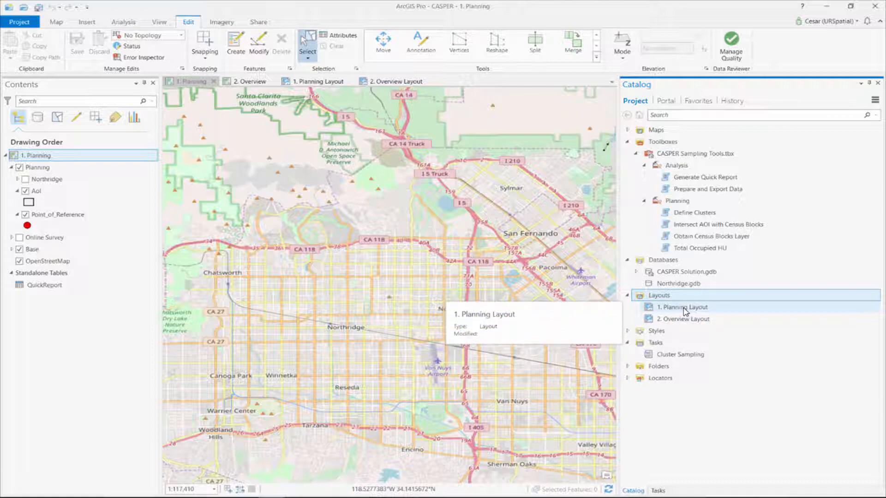
{"action": "left_click", "coordinate": [657, 491]}
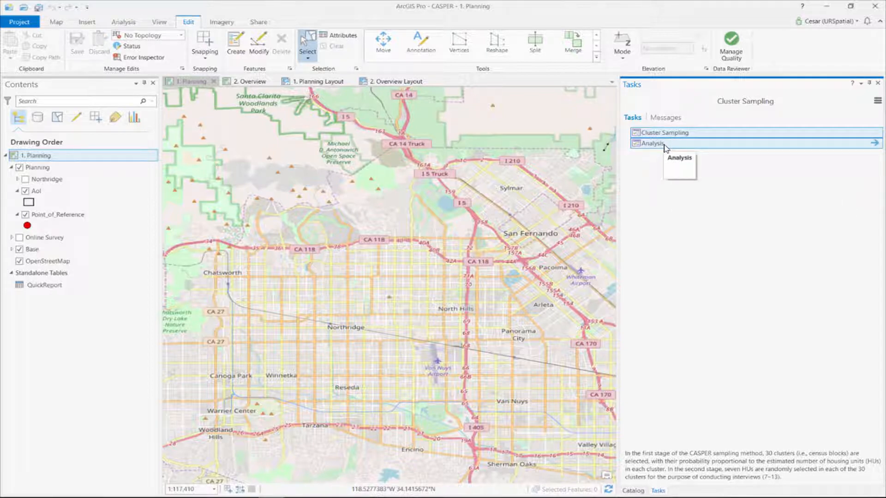
{"action": "left_click", "coordinate": [875, 134]}
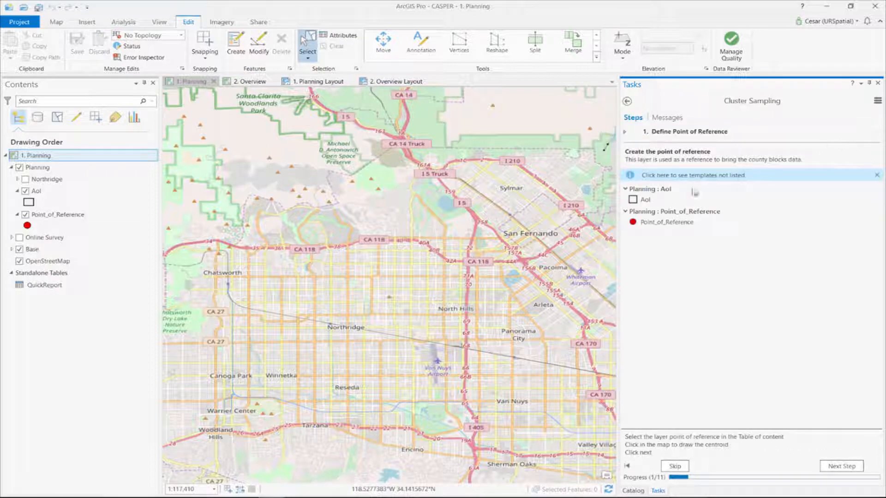
Place a Point_of_Reference feature just north of the Northridge label on the map and save the edit through the task.
{"action": "left_click", "coordinate": [662, 224]}
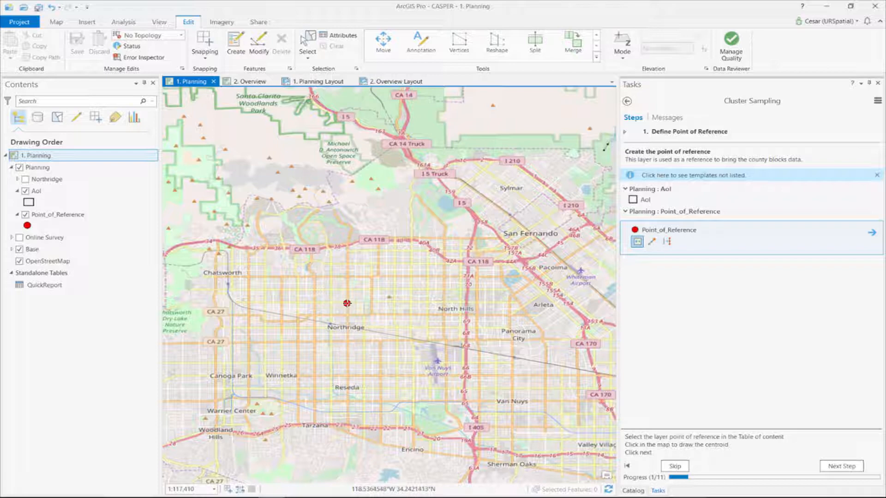
{"action": "left_click", "coordinate": [347, 303]}
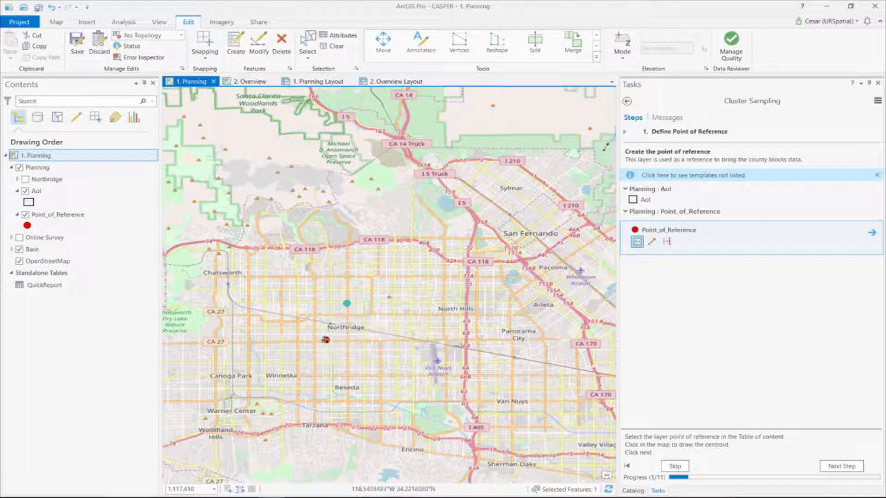
{"action": "left_click", "coordinate": [841, 466]}
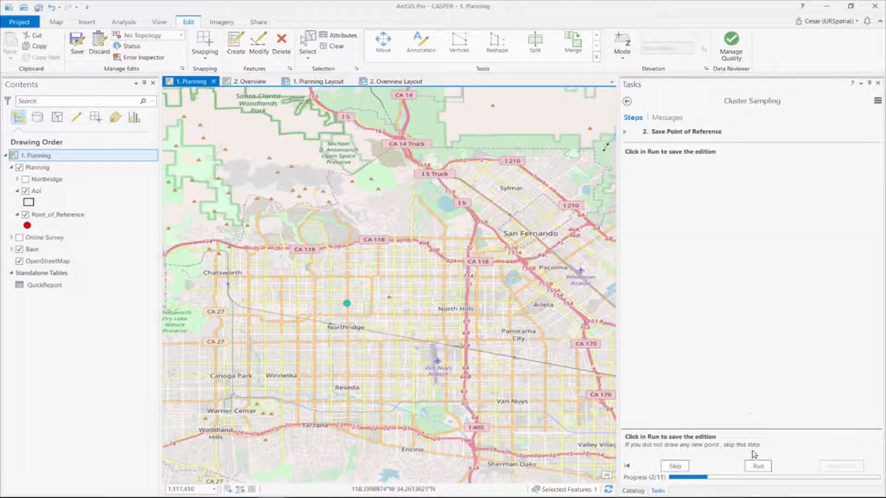
{"action": "left_click", "coordinate": [757, 466]}
{"action": "left_click", "coordinate": [454, 263]}
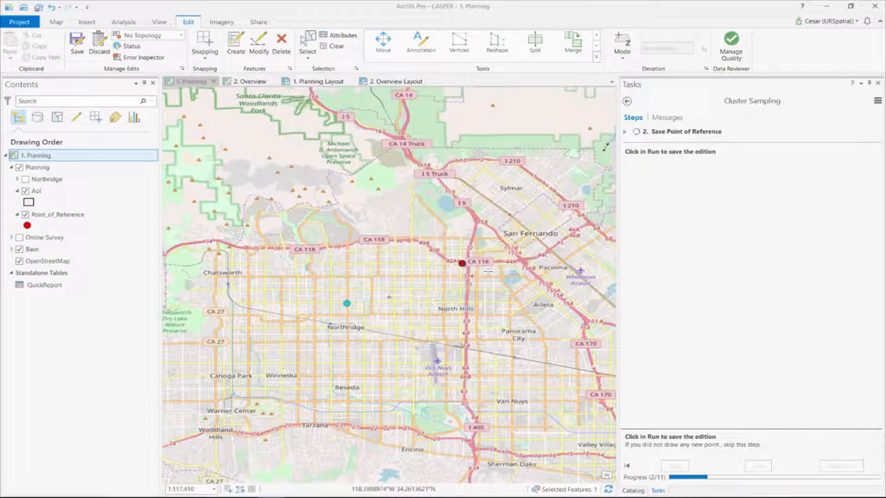
{"action": "left_click", "coordinate": [828, 467]}
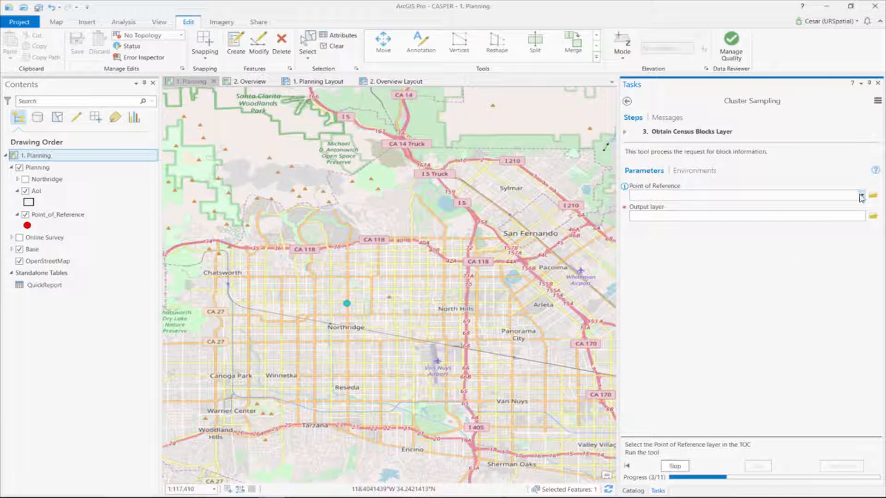
Set the Point of Reference parameter of Obtain Census Blocks Layer to the Point_of_Reference layer.
{"action": "left_click", "coordinate": [854, 196]}
{"action": "left_click", "coordinate": [717, 213]}
{"action": "left_click", "coordinate": [861, 196]}
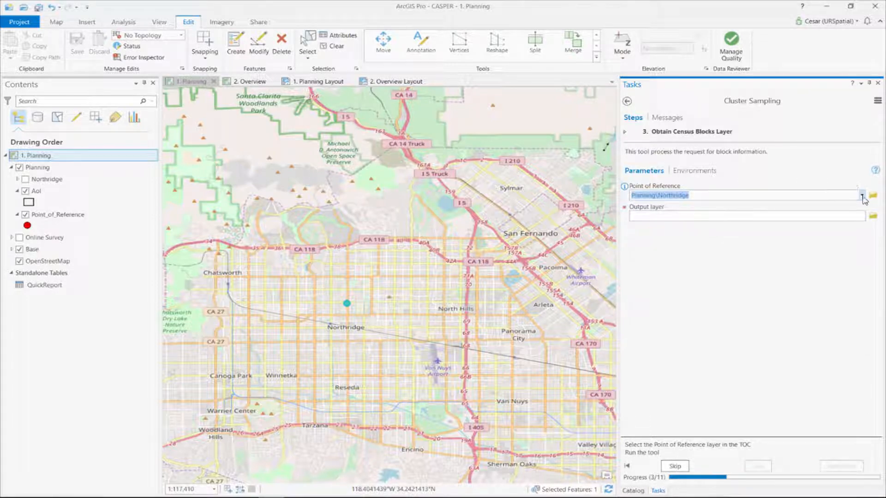
{"action": "left_click", "coordinate": [723, 229]}
Name the output layer LACounty in Northridge.gdb and run Obtain Census Blocks Layer.
{"action": "left_click", "coordinate": [855, 217]}
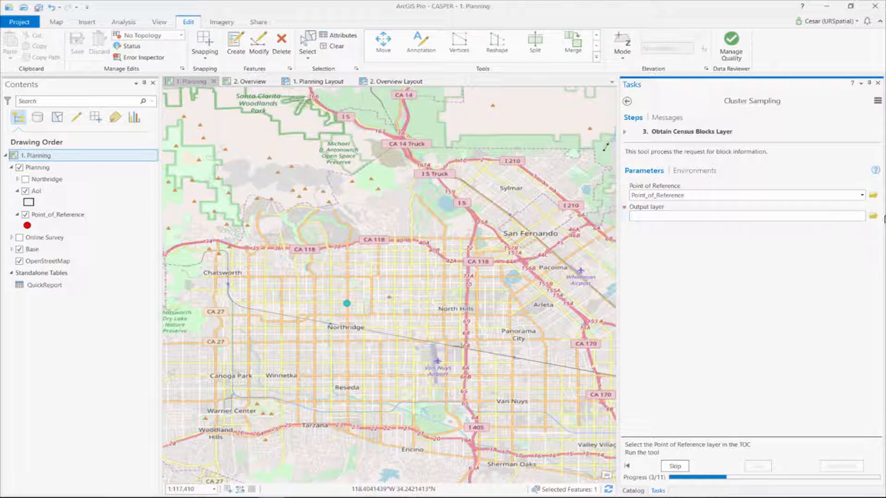
{"action": "left_click", "coordinate": [873, 216]}
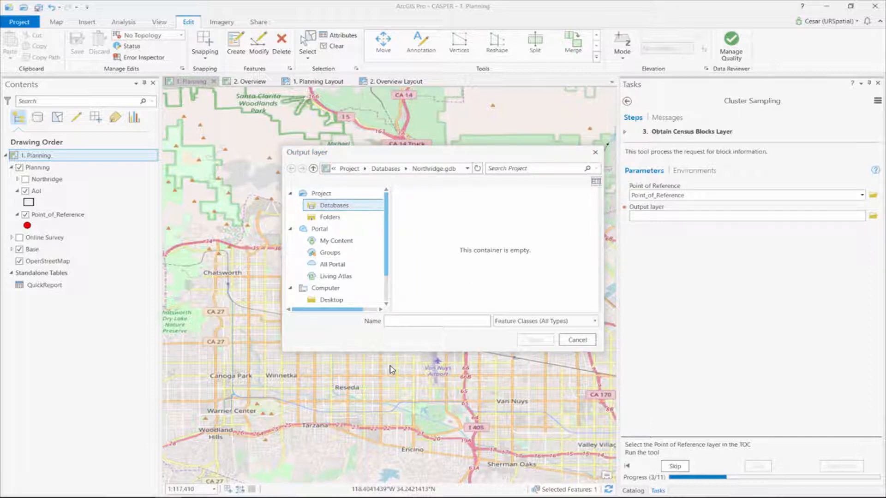
{"action": "left_click", "coordinate": [413, 321]}
{"action": "type", "text": "LACounty"}
{"action": "left_click", "coordinate": [528, 341]}
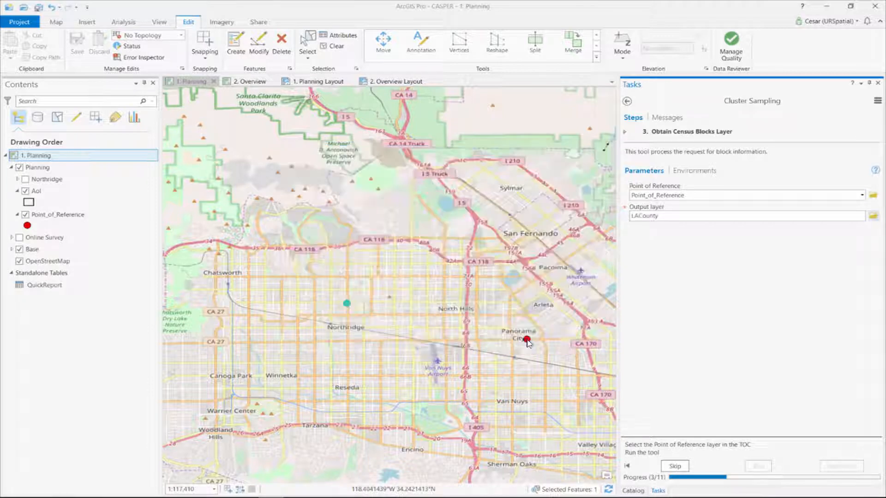
{"action": "left_click", "coordinate": [757, 465]}
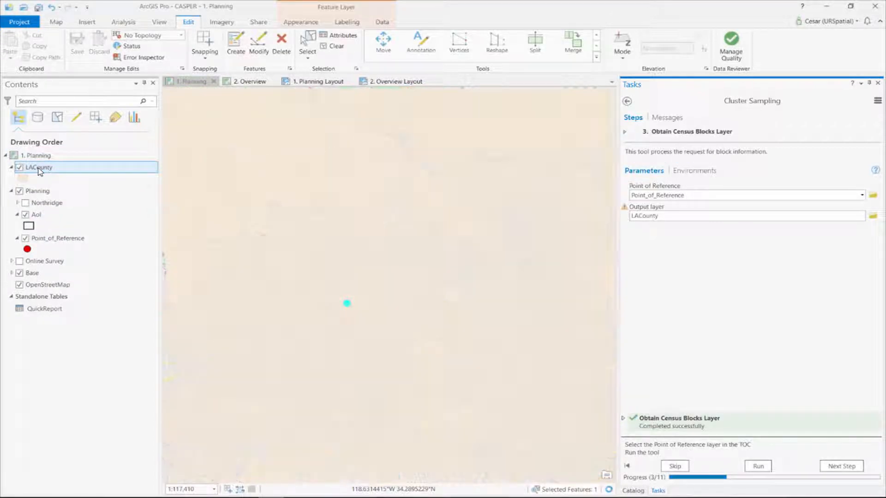
Move the LACounty layer into the Planning group, below Point_of_Reference.
{"action": "scroll", "coordinate": [279, 253], "scroll_direction": "down", "scroll_amount": 1}
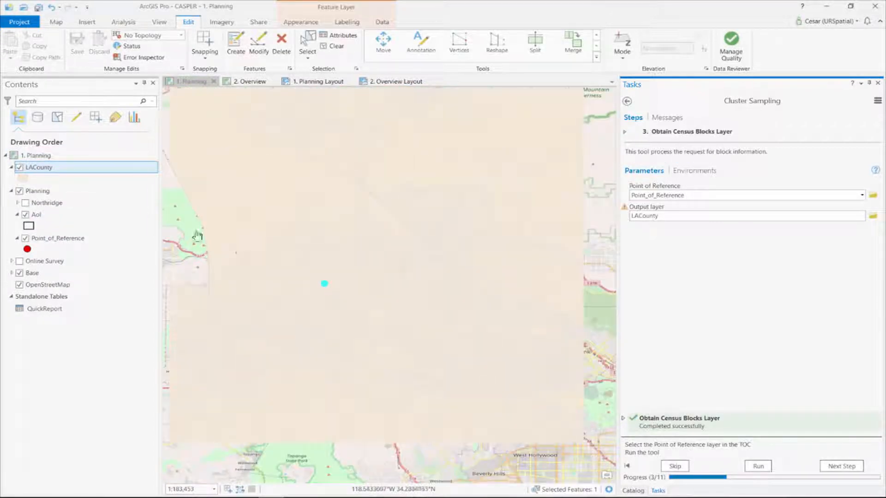
{"action": "left_click_drag", "start_coordinate": [39, 168], "coordinate": [44, 258]}
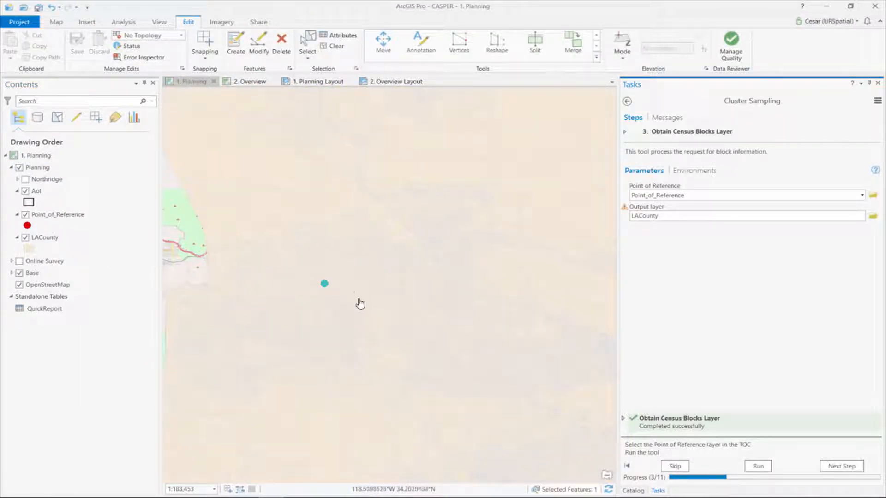
{"action": "scroll", "coordinate": [320, 259], "scroll_direction": "up", "scroll_amount": 2}
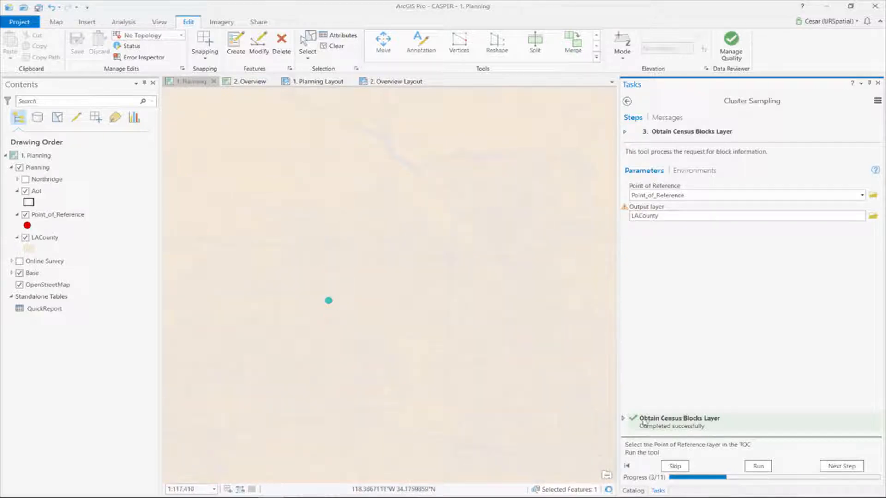
Advance to the Define AOI step and draw a four-sided AoI polygon around the reference point.
{"action": "left_click", "coordinate": [836, 467]}
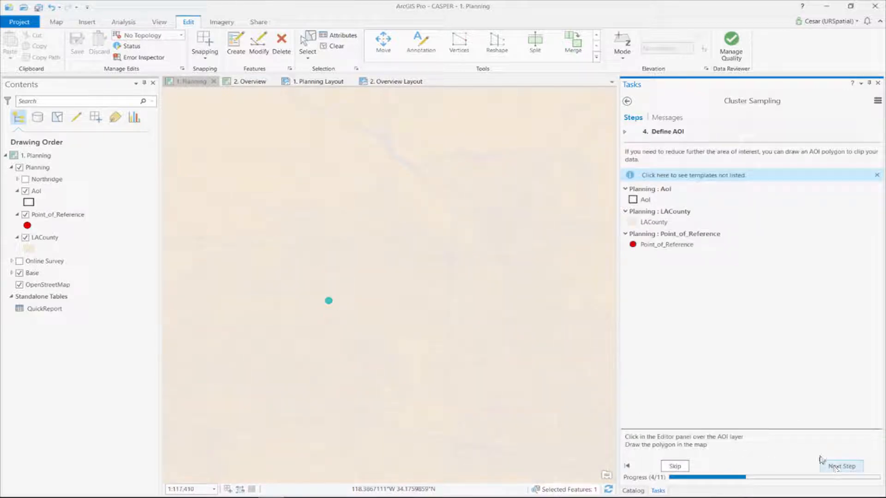
{"action": "left_click", "coordinate": [646, 202]}
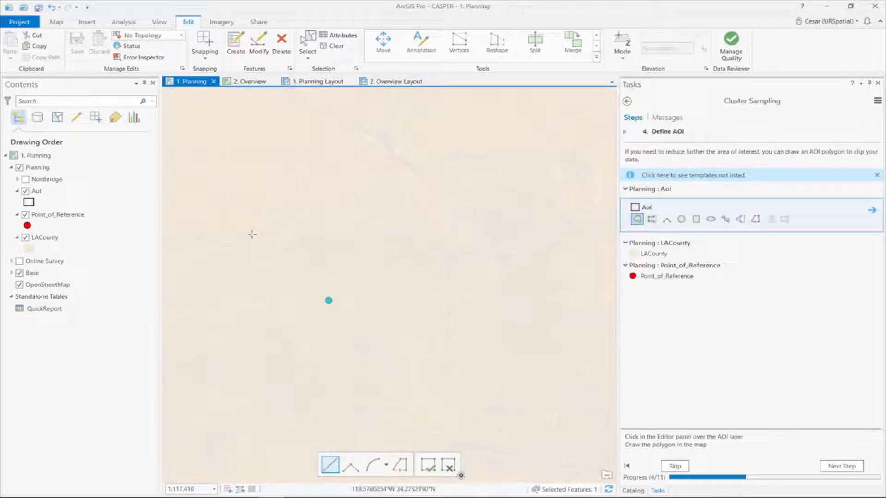
{"action": "left_click", "coordinate": [267, 339]}
{"action": "left_click", "coordinate": [414, 340]}
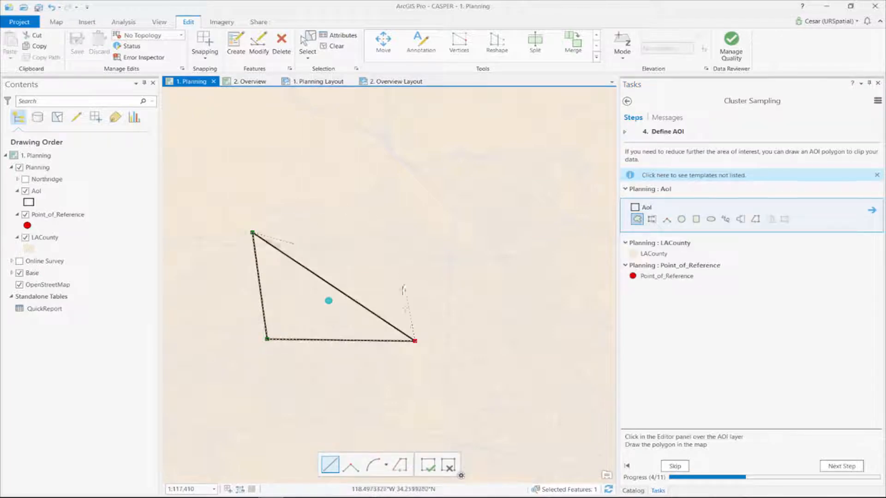
{"action": "left_click", "coordinate": [408, 239]}
{"action": "key", "text": "F2"}
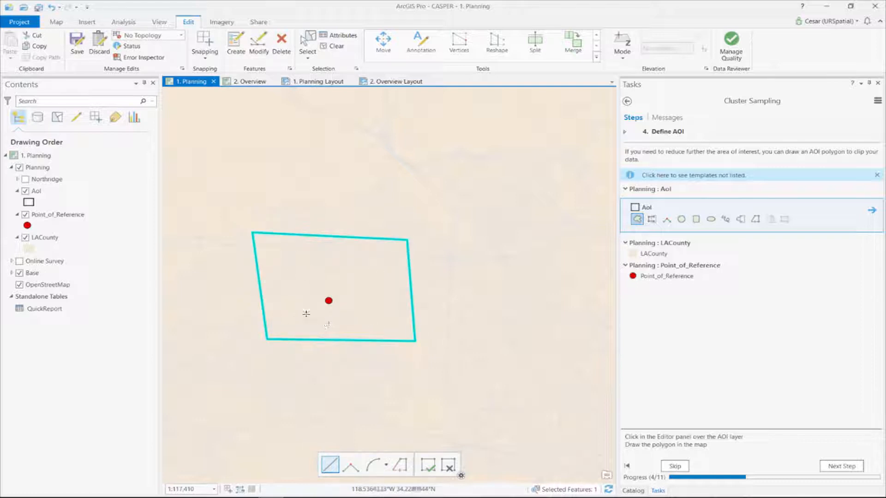
Show the Northridge layer and expand its legend, and hide the AoI layer.
{"action": "left_click", "coordinate": [25, 179]}
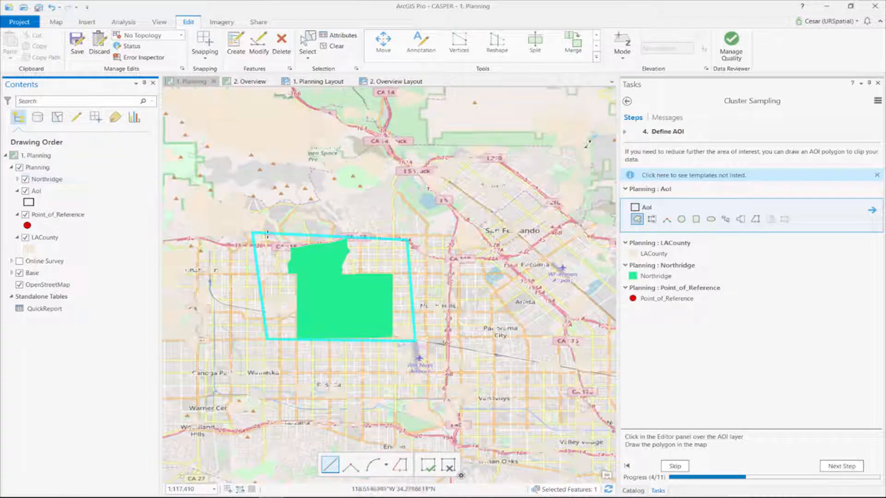
{"action": "scroll", "coordinate": [321, 311], "scroll_direction": "up", "scroll_amount": 2}
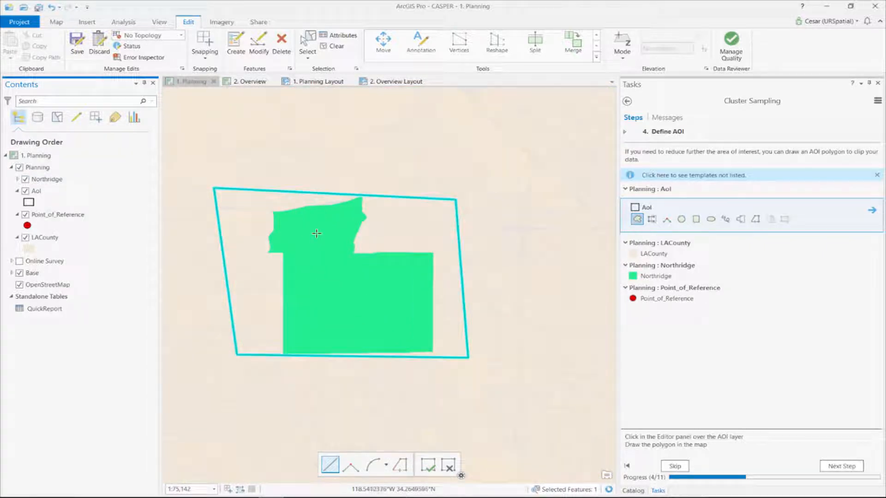
{"action": "left_click", "coordinate": [25, 190]}
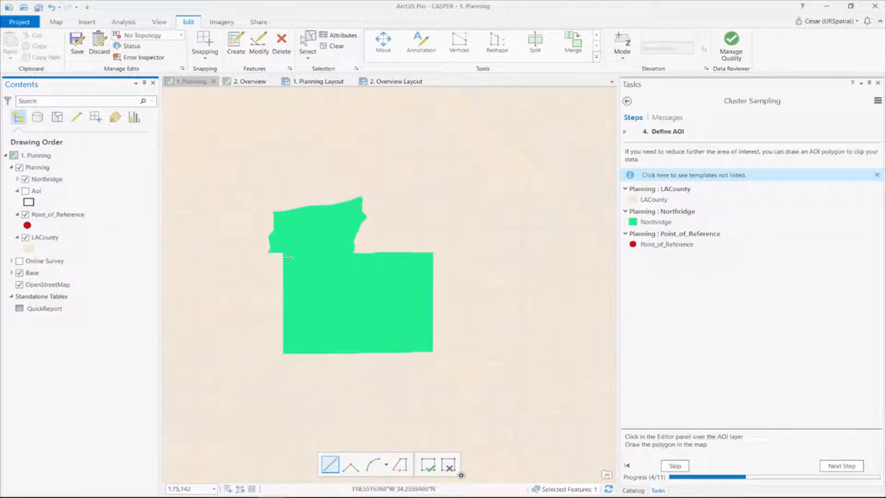
{"action": "left_click", "coordinate": [17, 179]}
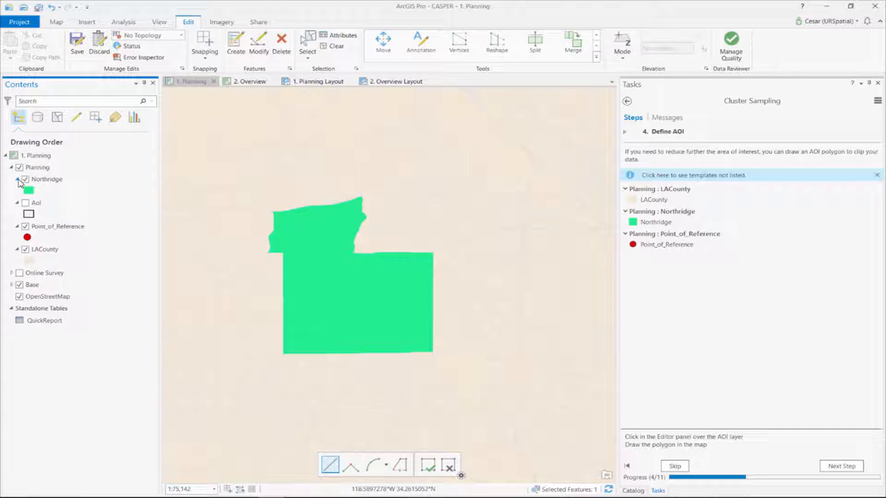
Skip the Define AOI and Save AOI steps, and set Cluster to LACounty and AOI to Northridge for the census block intersection.
{"action": "left_click", "coordinate": [676, 467]}
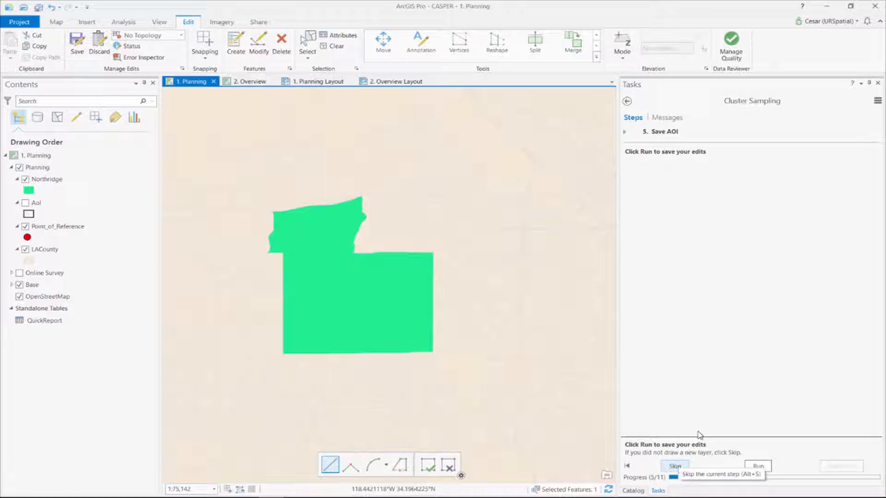
{"action": "left_click", "coordinate": [676, 466]}
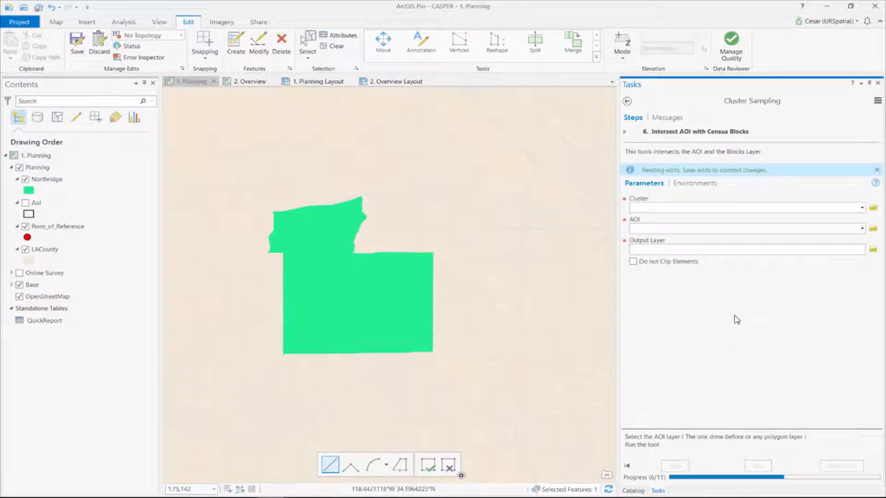
{"action": "left_click", "coordinate": [863, 209]}
{"action": "left_click", "coordinate": [692, 263]}
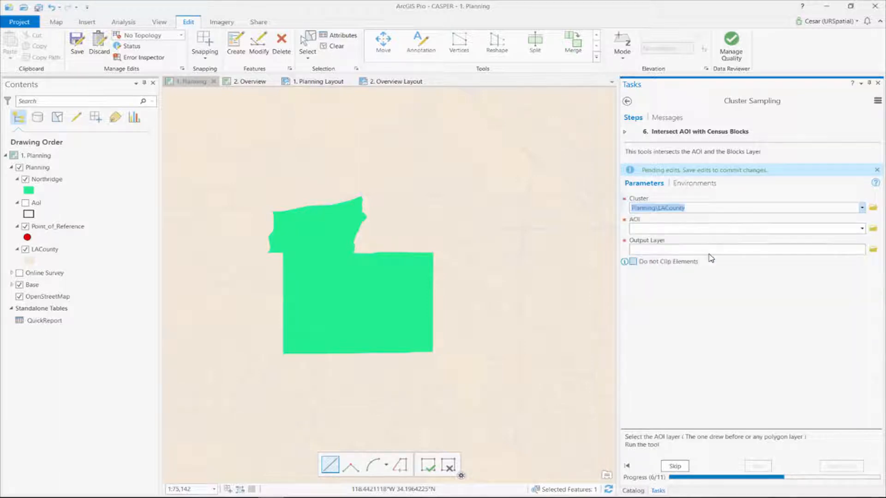
{"action": "left_click", "coordinate": [862, 229]}
{"action": "left_click", "coordinate": [671, 249]}
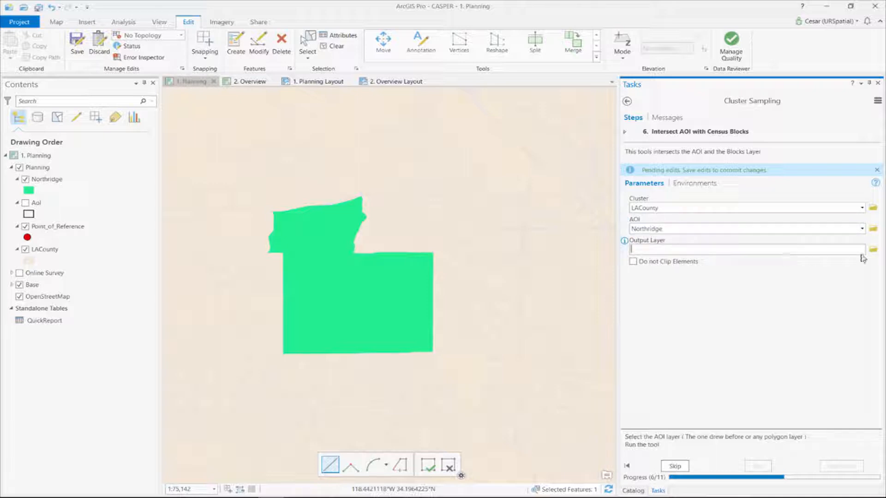
Name the intersection's output layer Northridge_Blocks in Northridge.gdb.
{"action": "left_click", "coordinate": [873, 249]}
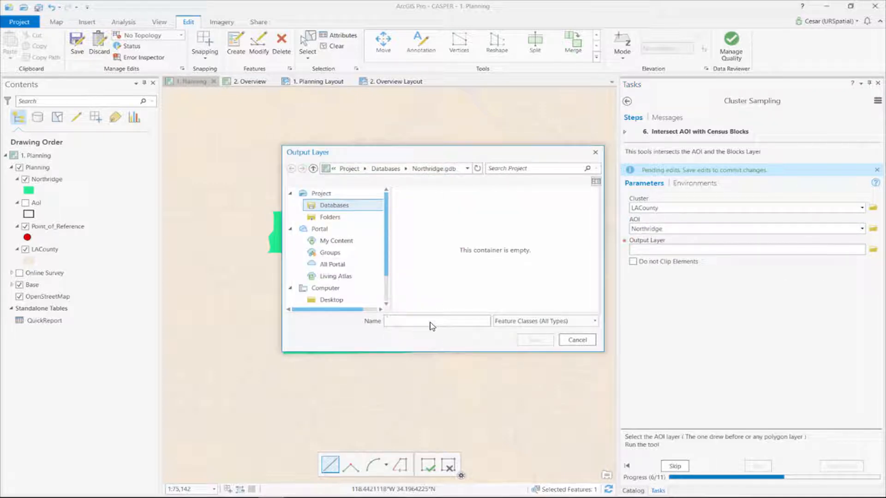
{"action": "type", "text": "Northridge_Blocks"}
{"action": "left_click", "coordinate": [533, 341]}
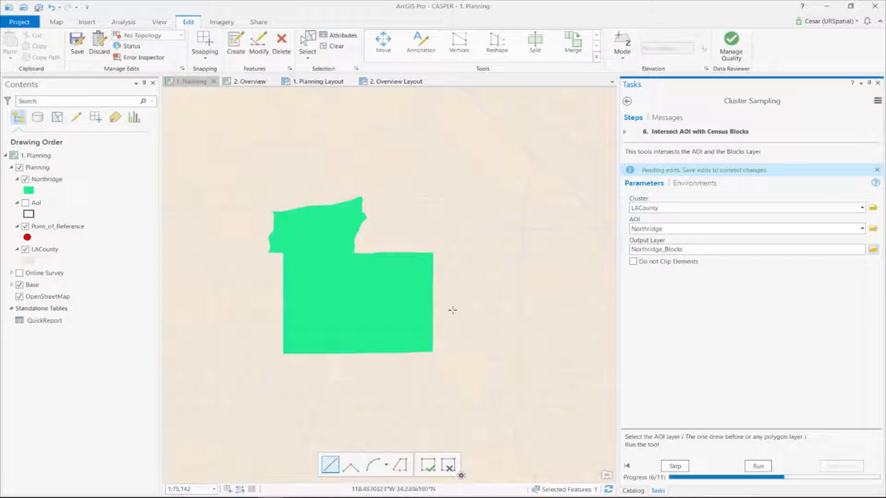
Enable Do not Clip Elements and run Intersect AOI with Census Blocks.
{"action": "scroll", "coordinate": [443, 314], "scroll_direction": "up", "scroll_amount": 2}
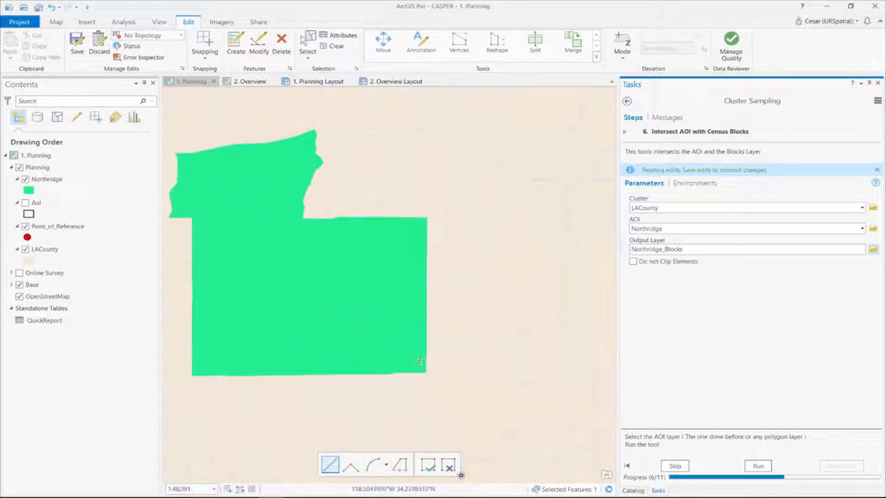
{"action": "left_click", "coordinate": [633, 262]}
{"action": "scroll", "coordinate": [426, 356], "scroll_direction": "up", "scroll_amount": 2}
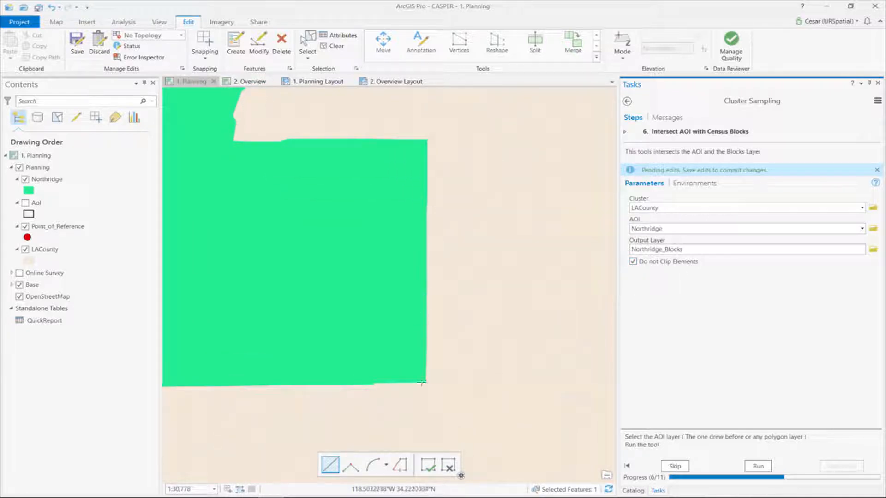
{"action": "scroll", "coordinate": [392, 309], "scroll_direction": "down", "scroll_amount": 2}
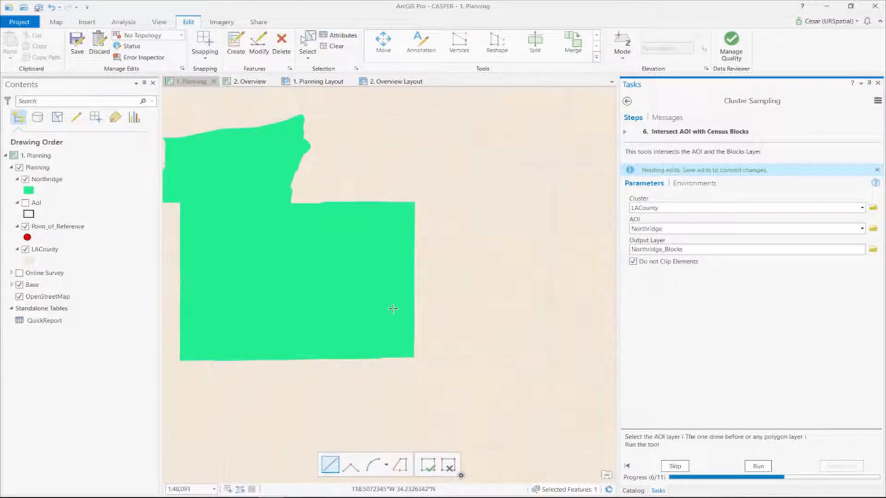
{"action": "scroll", "coordinate": [392, 309], "scroll_direction": "down", "scroll_amount": 2}
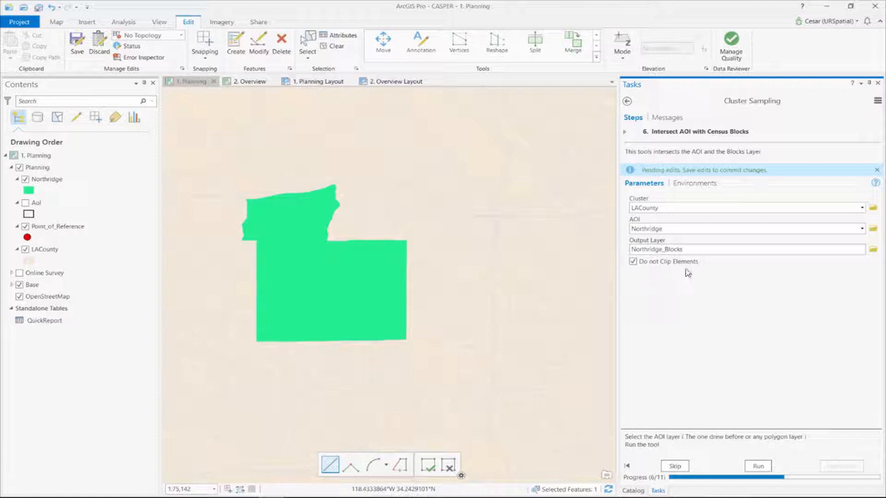
{"action": "left_click", "coordinate": [756, 466]}
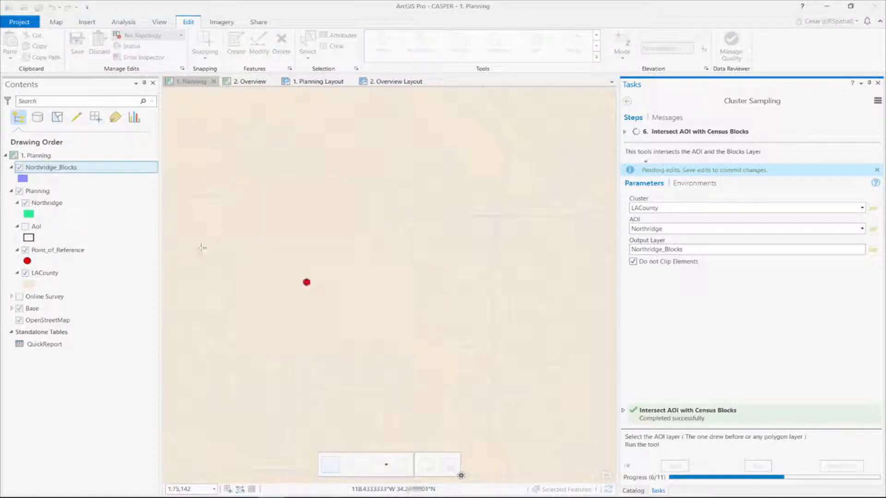
Hide the LACounty layer on the planning map.
{"action": "left_click", "coordinate": [26, 272]}
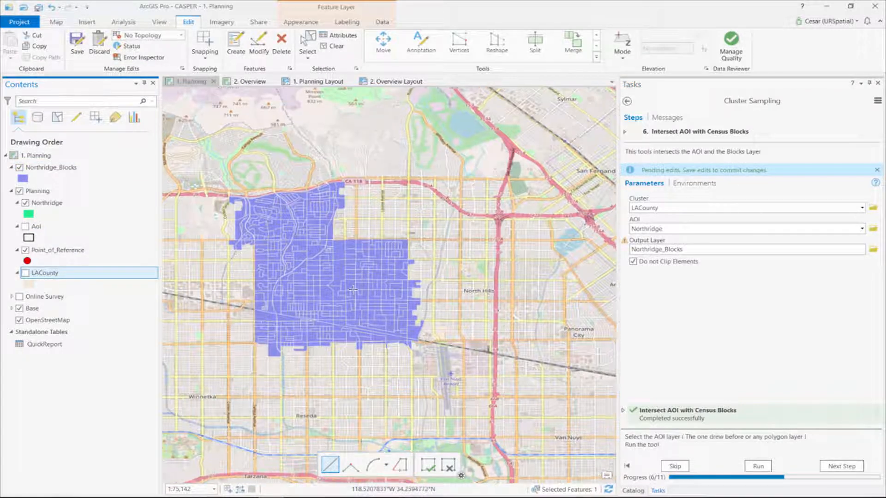
{"action": "scroll", "coordinate": [357, 287], "scroll_direction": "up", "scroll_amount": 2}
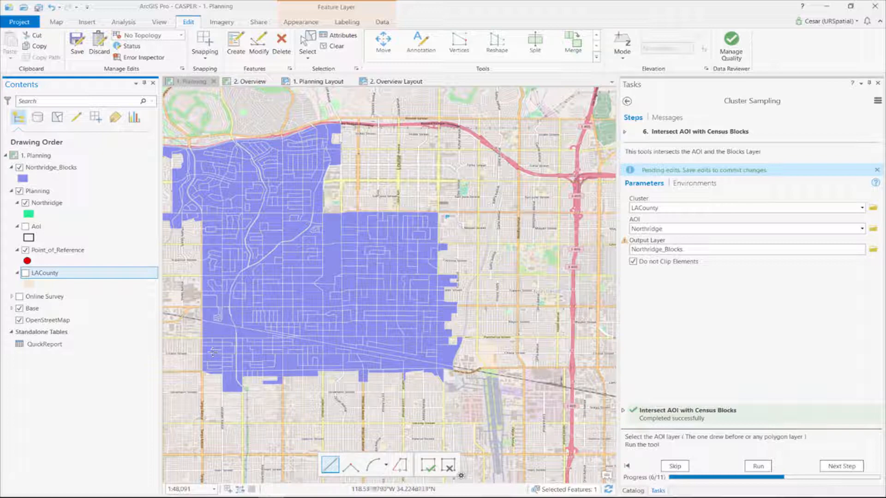
Proceed to Obtain Enriched Layer, with Northridge_Blocks as input features and Northridge_Enriched in Northridge.gdb as the output feature class.
{"action": "left_click", "coordinate": [837, 467]}
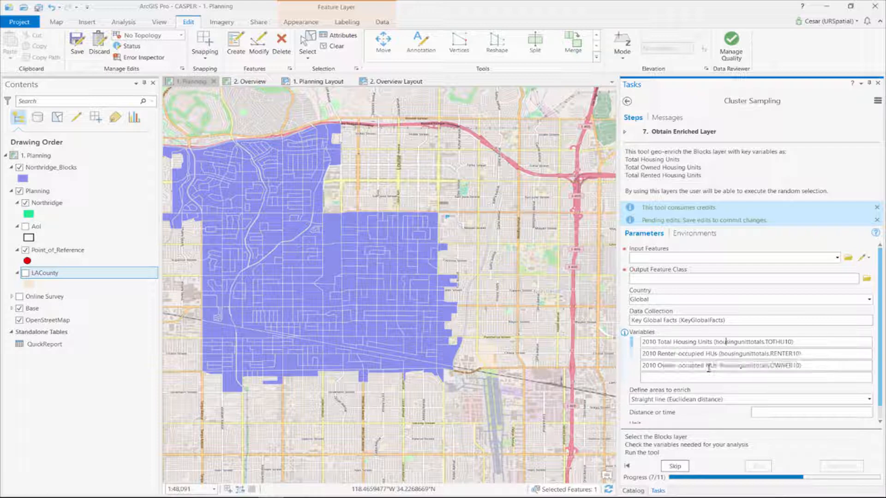
{"action": "left_click", "coordinate": [836, 258]}
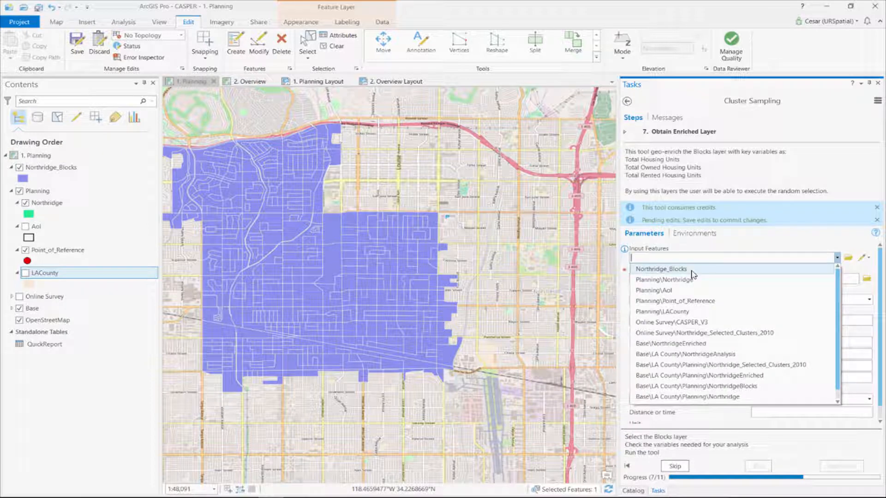
{"action": "left_click", "coordinate": [692, 270]}
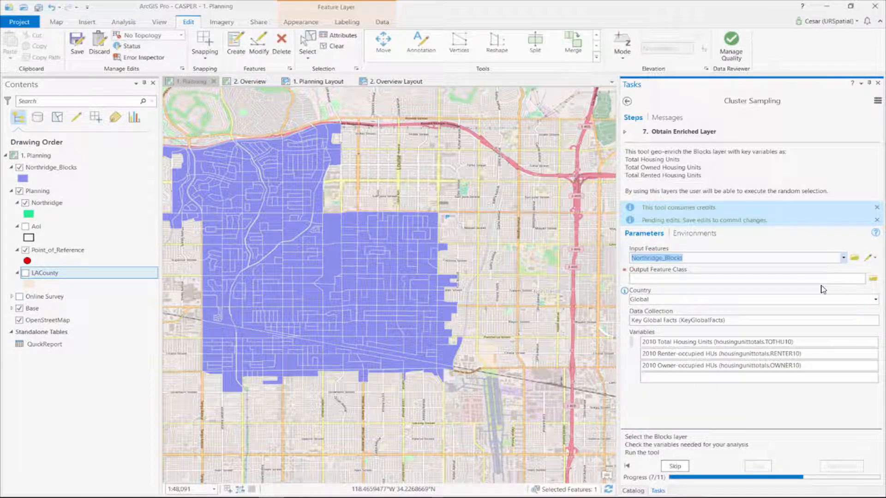
{"action": "left_click", "coordinate": [836, 279]}
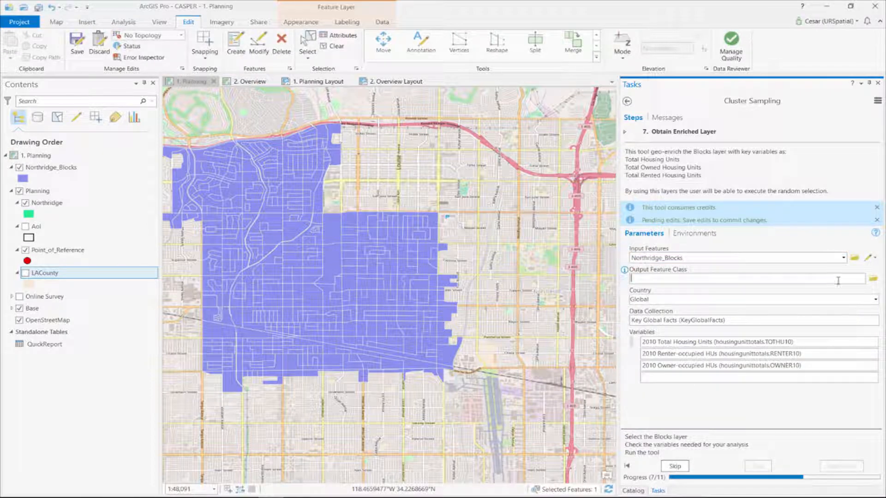
{"action": "left_click", "coordinate": [872, 279]}
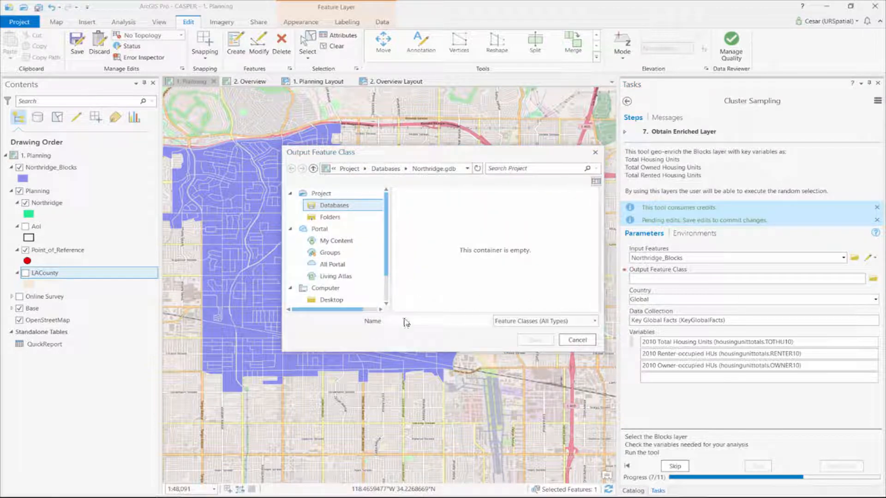
{"action": "type", "text": "Northridge_Enriched"}
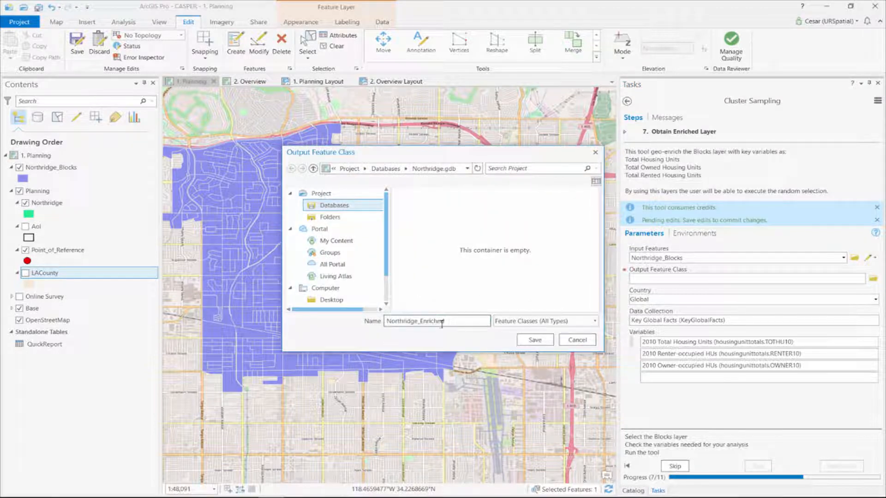
{"action": "left_click", "coordinate": [531, 341]}
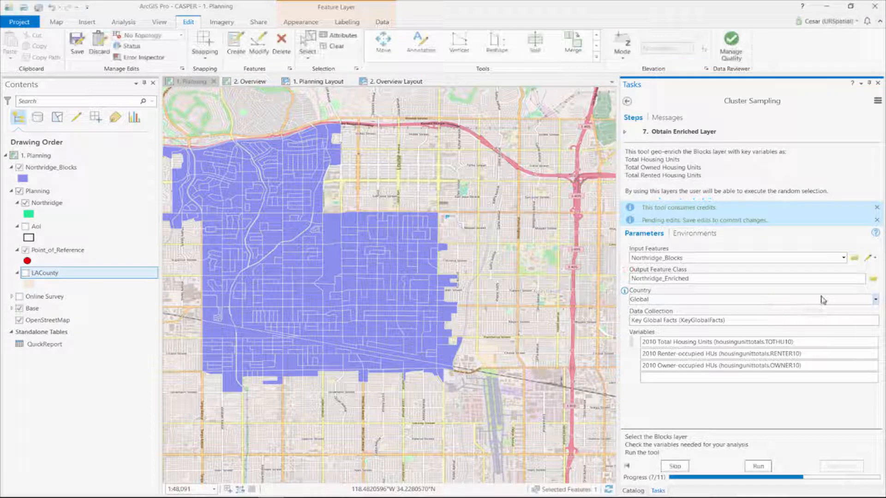
Set the enrichment country to United States (US) and add the 2017 Total Housing Units (KeyUSFacts.TOTHU_CY) variable.
{"action": "left_click", "coordinate": [875, 299]}
{"action": "left_click", "coordinate": [692, 323]}
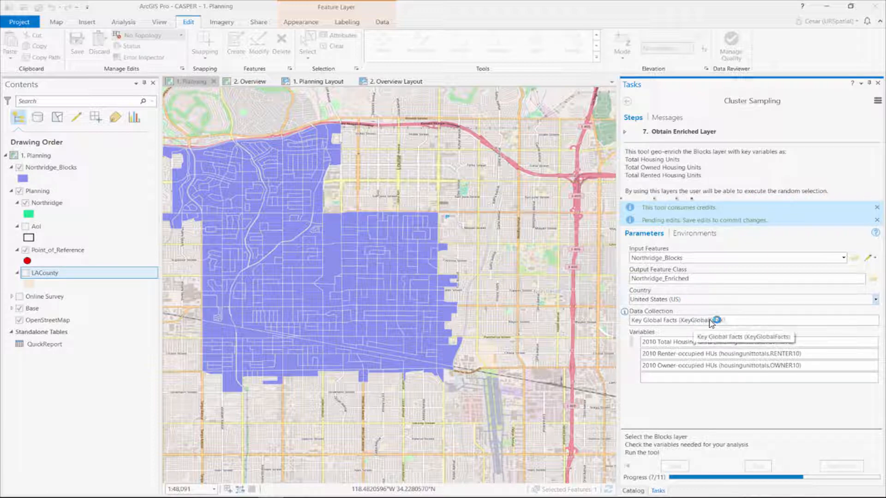
{"action": "left_click", "coordinate": [715, 376]}
{"action": "left_click", "coordinate": [874, 378]}
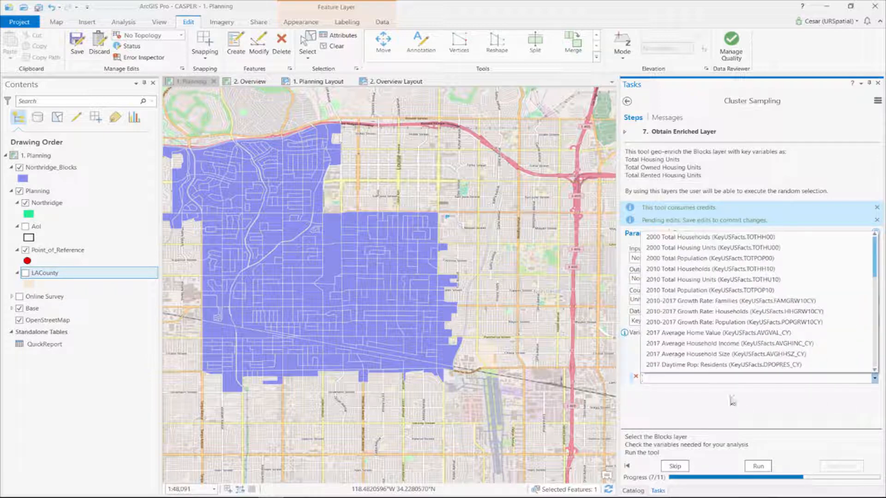
{"action": "scroll", "coordinate": [690, 340], "scroll_direction": "down", "scroll_amount": 2}
{"action": "scroll", "coordinate": [685, 318], "scroll_direction": "down", "scroll_amount": 2}
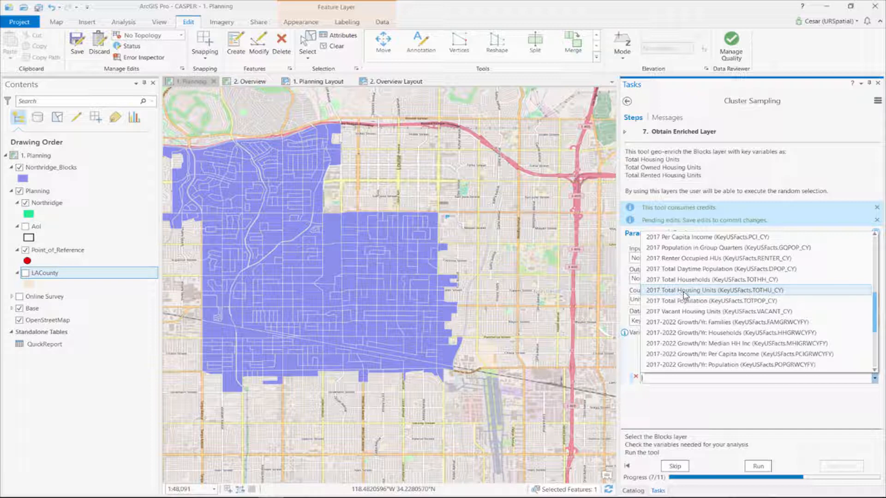
{"action": "left_click", "coordinate": [685, 290]}
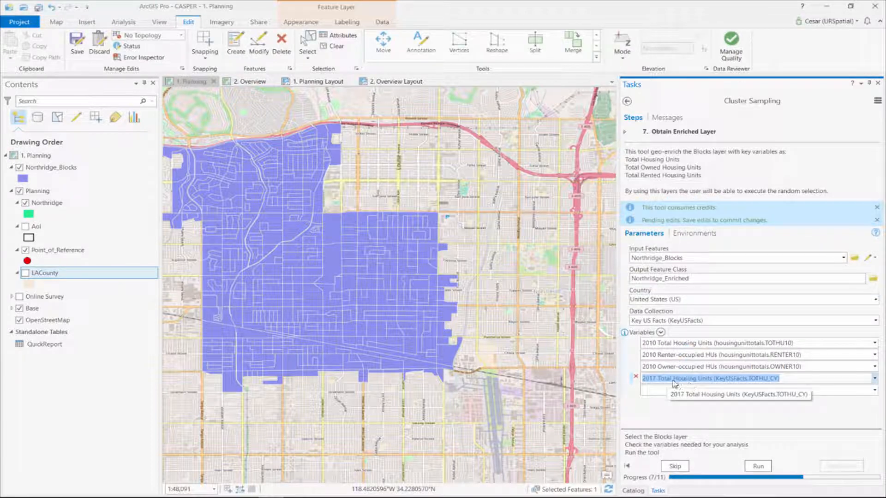
{"action": "left_click", "coordinate": [655, 380]}
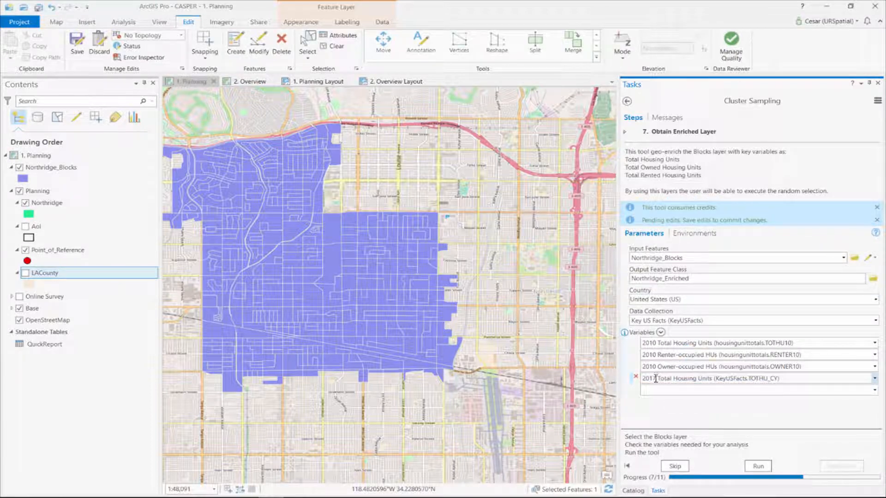
Run the Obtain Enriched Layer tool and hide the Northridge_Blocks layer.
{"action": "left_click", "coordinate": [761, 467]}
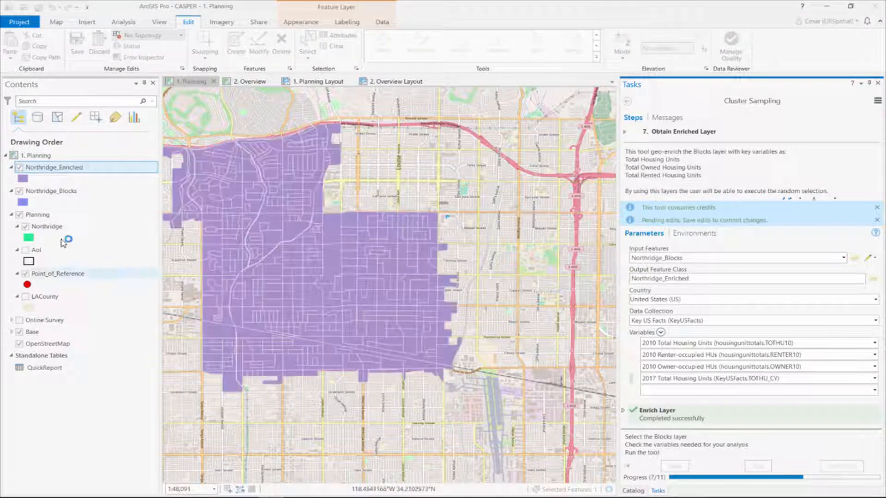
{"action": "left_click", "coordinate": [20, 191]}
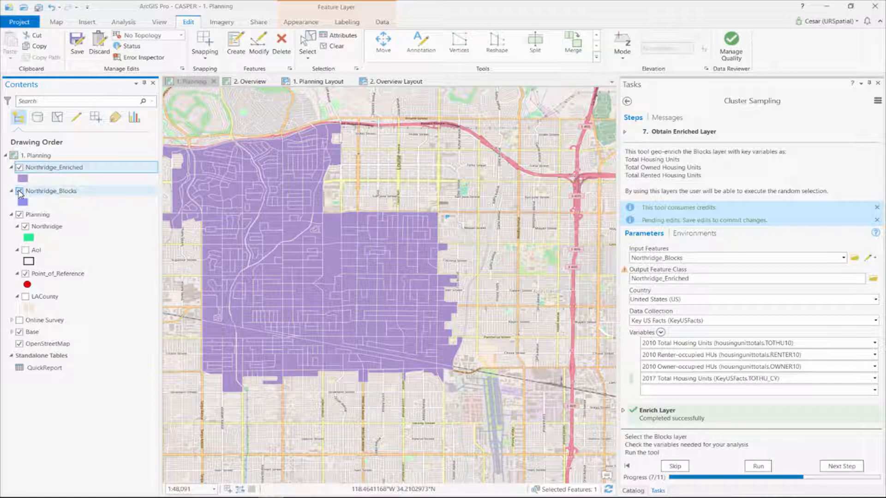
{"action": "left_click", "coordinate": [19, 192]}
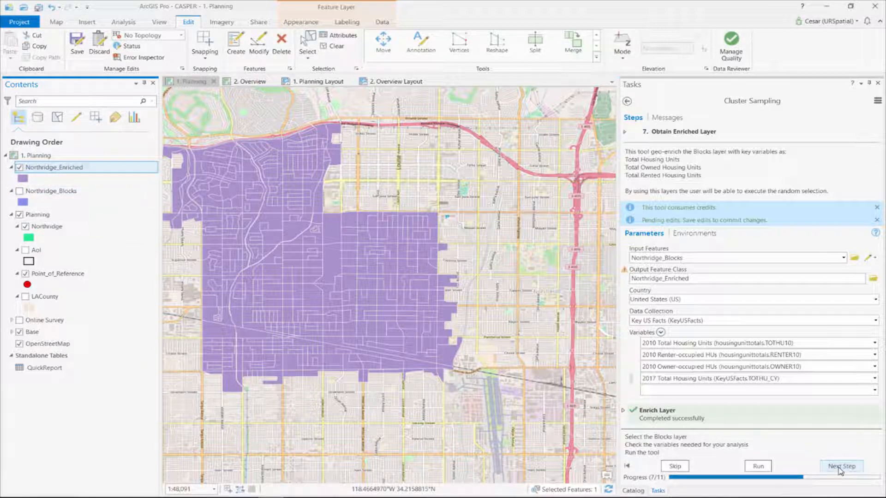
Proceed to Define Clusters and set the enriched layer to Northridge_Enriched and the unit to 2010 Total Housing Units.
{"action": "left_click", "coordinate": [839, 467]}
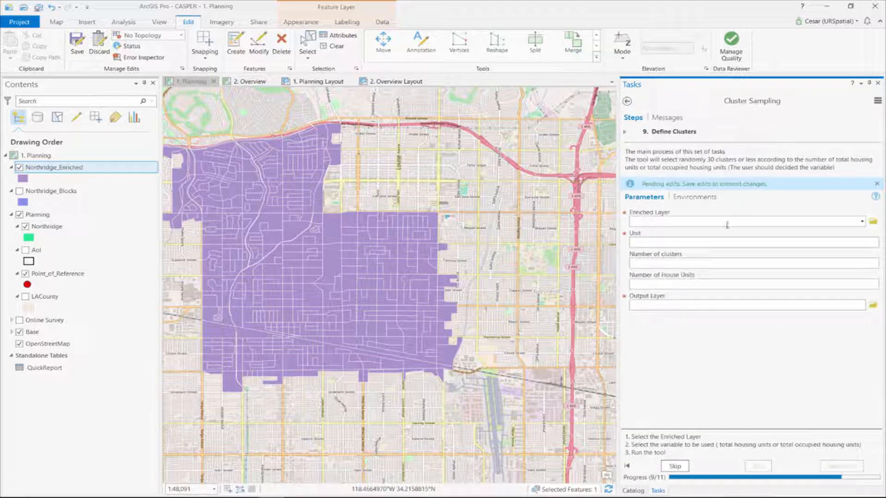
{"action": "left_click", "coordinate": [773, 224]}
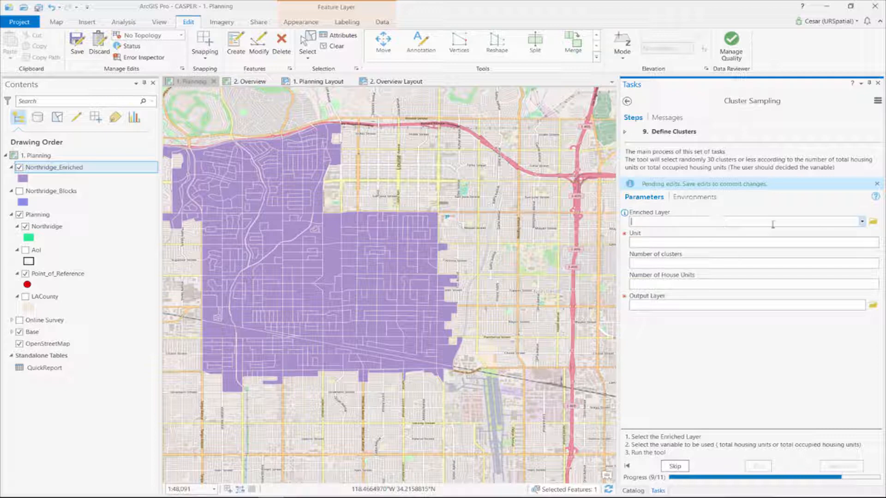
{"action": "left_click", "coordinate": [862, 223]}
{"action": "left_click", "coordinate": [653, 232]}
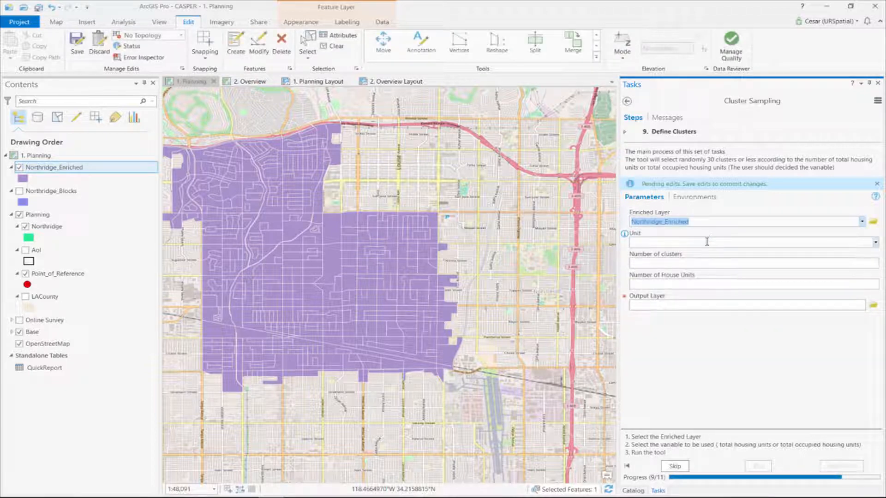
{"action": "left_click", "coordinate": [706, 242]}
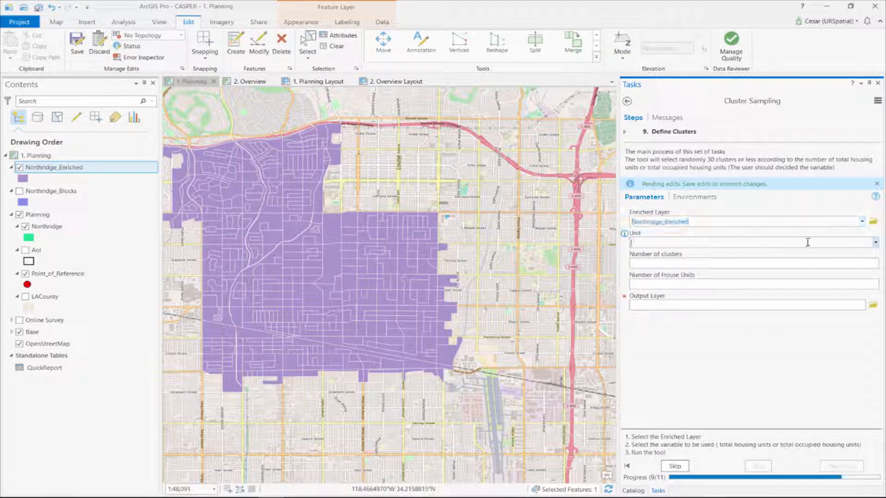
{"action": "left_click", "coordinate": [875, 243]}
{"action": "scroll", "coordinate": [741, 330], "scroll_direction": "down", "scroll_amount": 4}
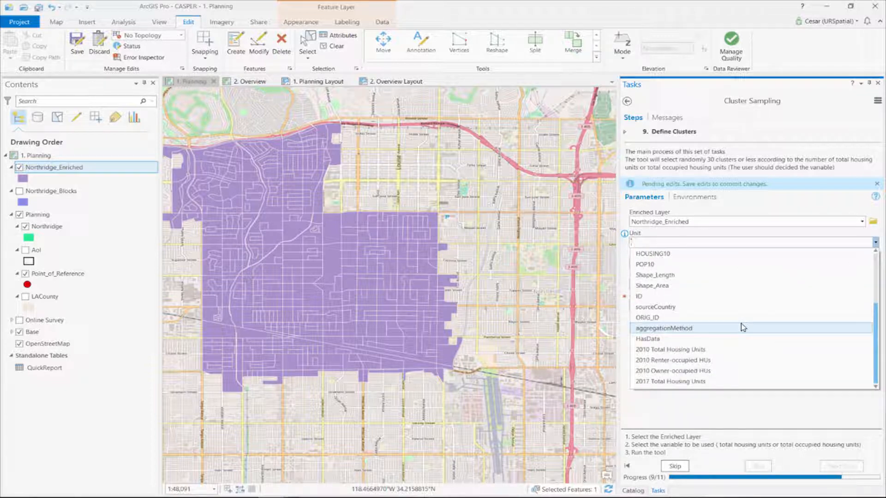
{"action": "left_click", "coordinate": [680, 350]}
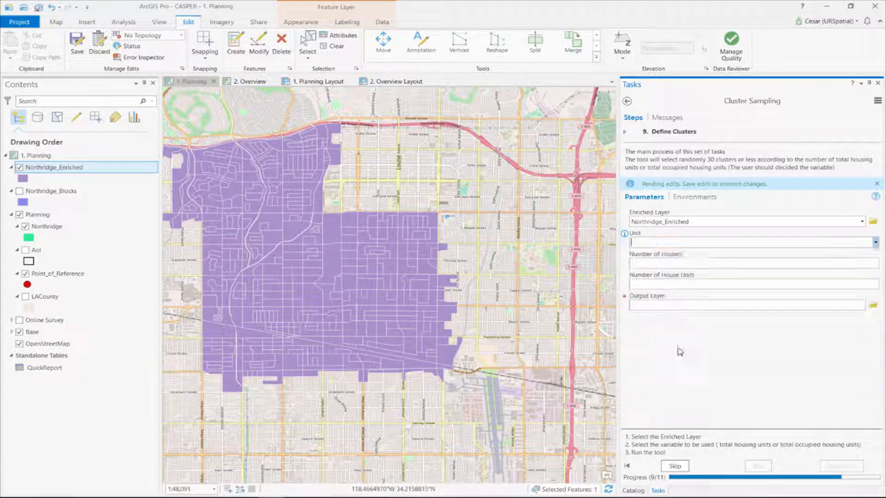
{"action": "left_click", "coordinate": [668, 243]}
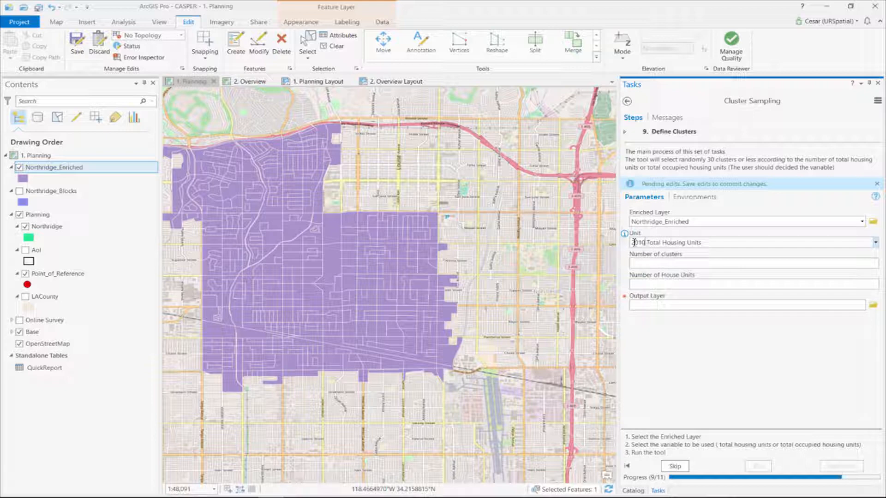
Set the number of clusters to 30 and the number of house units to 7.
{"action": "left_click", "coordinate": [706, 261]}
{"action": "type", "text": "30"}
{"action": "left_click", "coordinate": [655, 262]}
Name the clusters' output layer Northridge_30_blocks in Northridge.gdb and run Define Clusters.
{"action": "left_click", "coordinate": [873, 305]}
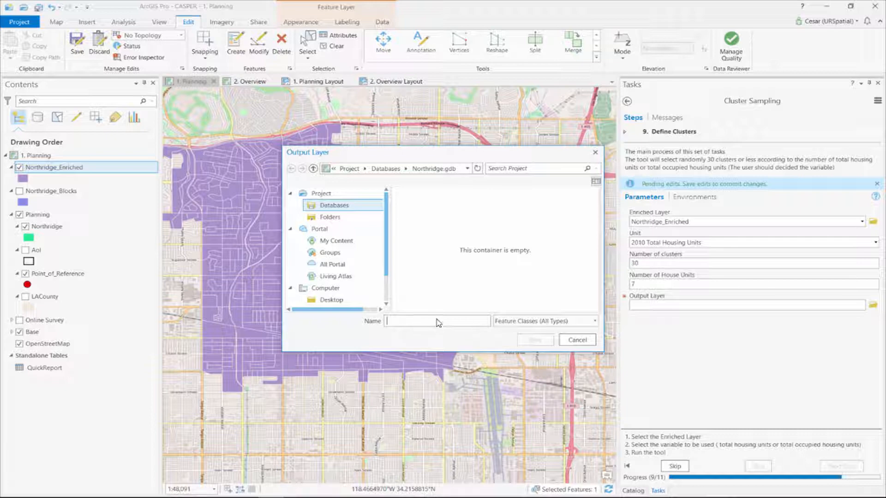
{"action": "type", "text": "Northridge_30_blocks"}
{"action": "left_click", "coordinate": [530, 340]}
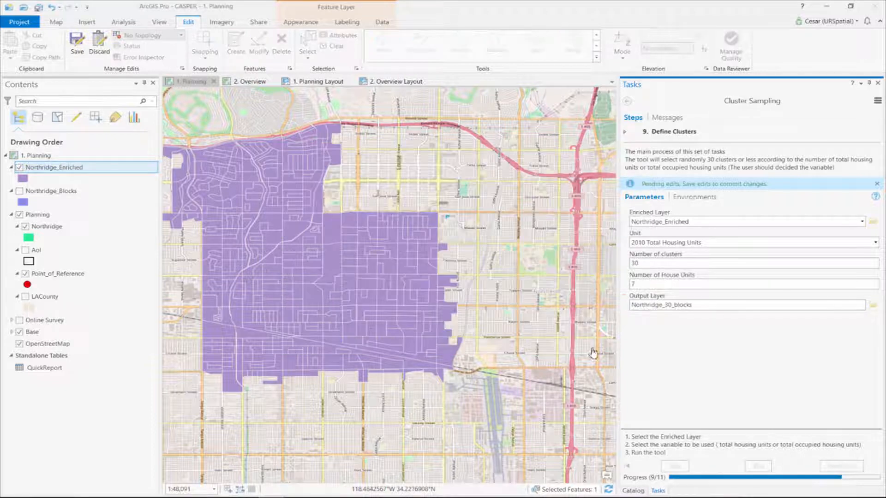
{"action": "left_click", "coordinate": [757, 467]}
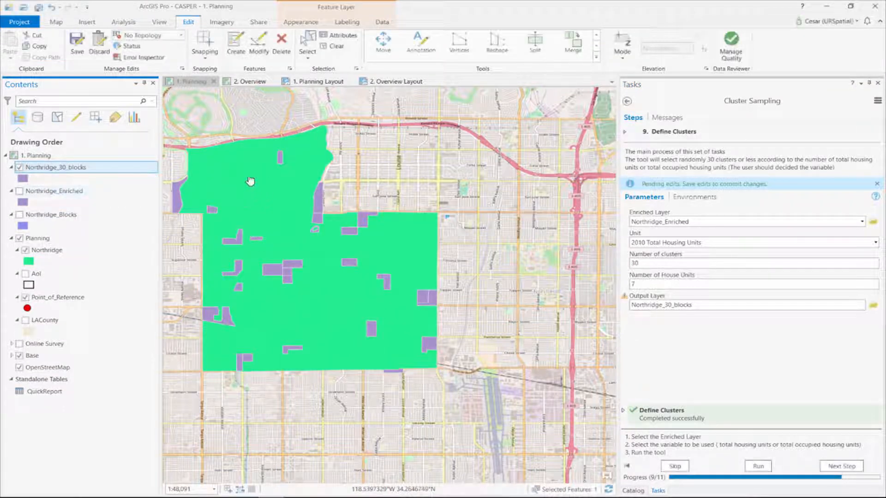
Hide the Planning layer group and look over the sampled blocks on the map.
{"action": "left_click", "coordinate": [19, 238]}
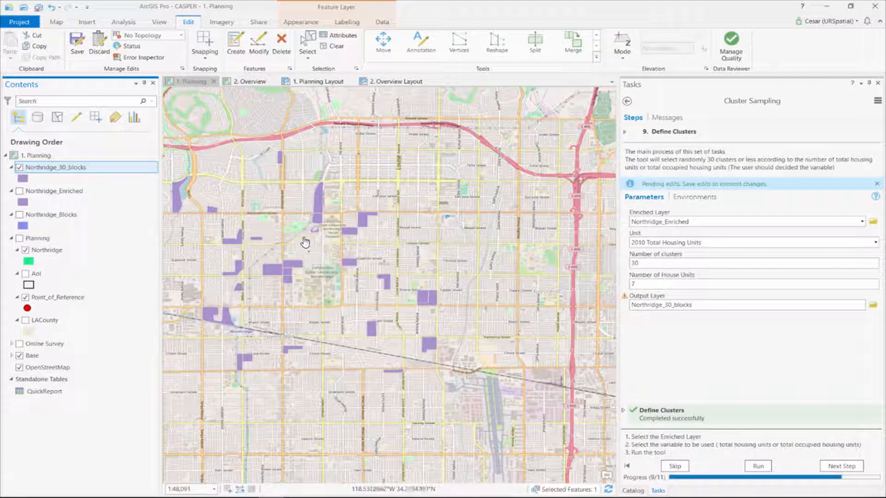
{"action": "left_click_drag", "start_coordinate": [305, 244], "coordinate": [382, 266]}
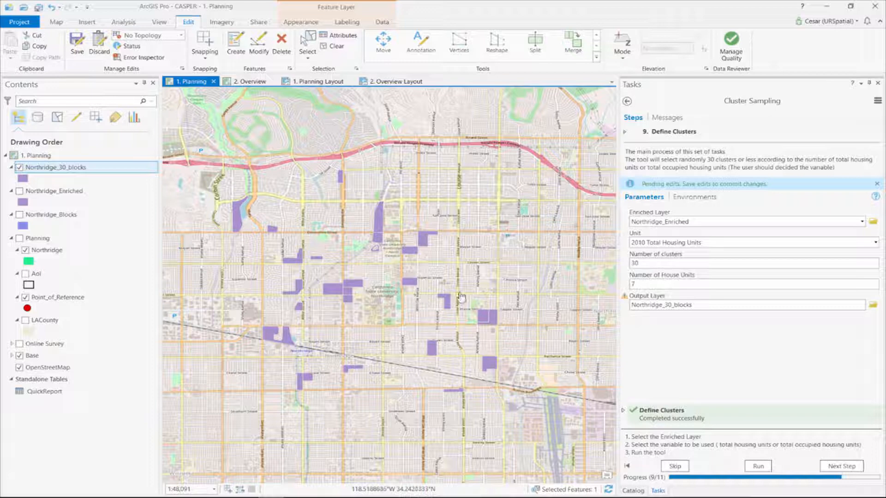
{"action": "mouse_move", "coordinate": [388, 299]}
{"action": "left_mouse_down"}
{"action": "mouse_move", "coordinate": [403, 309]}
{"action": "mouse_move", "coordinate": [387, 307]}
{"action": "left_mouse_up"}
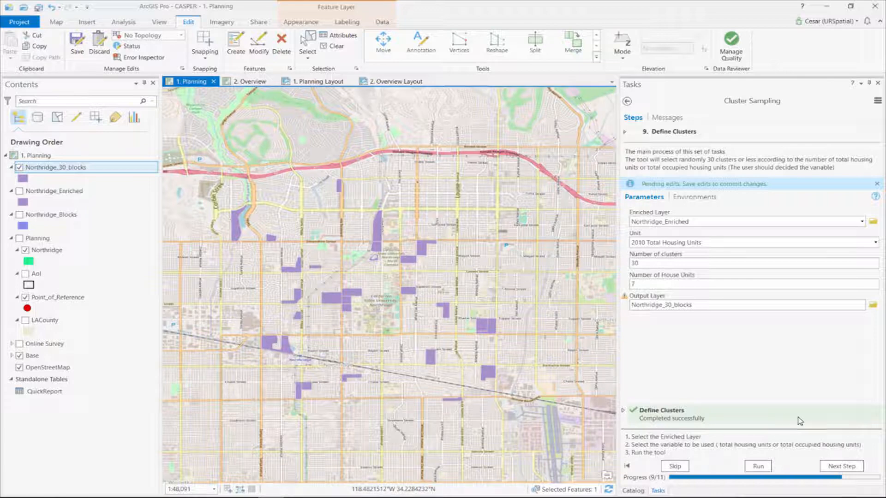
Proceed to Publish Cluster layer, run it for Northridge_30_blocks, and widen the Share As Web Layer pane.
{"action": "left_click", "coordinate": [841, 465]}
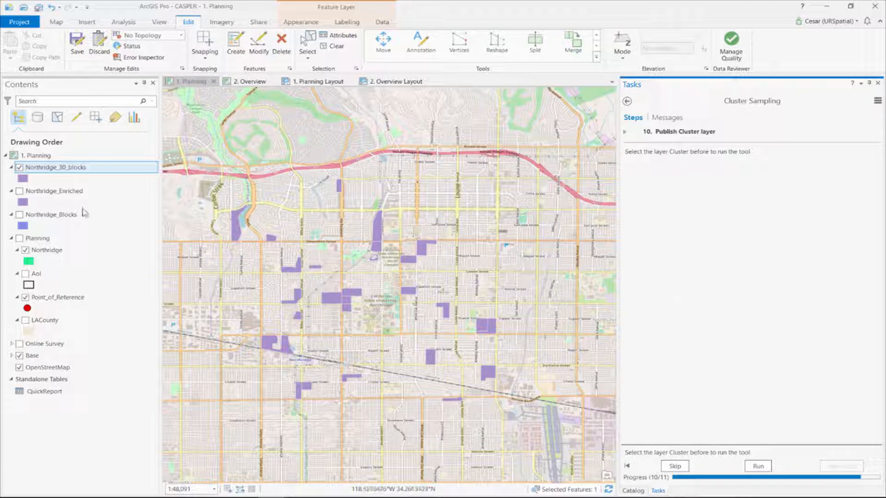
{"action": "left_click", "coordinate": [757, 467]}
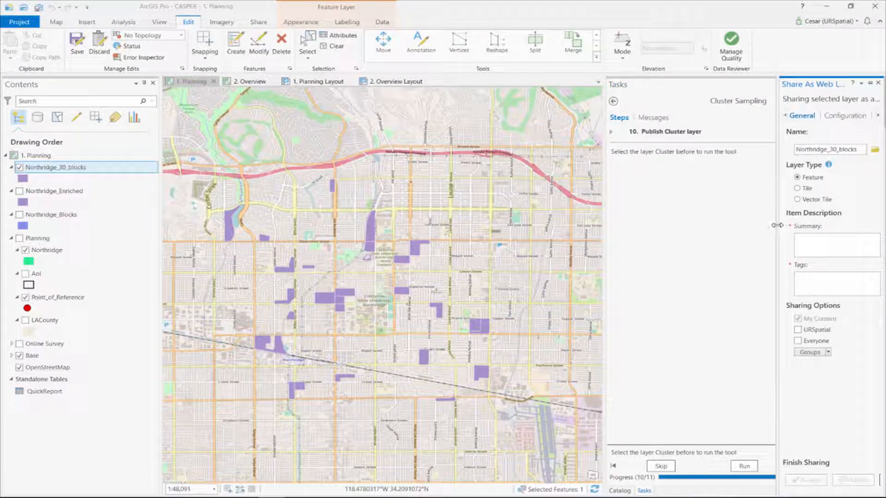
{"action": "left_click_drag", "start_coordinate": [777, 225], "coordinate": [727, 229]}
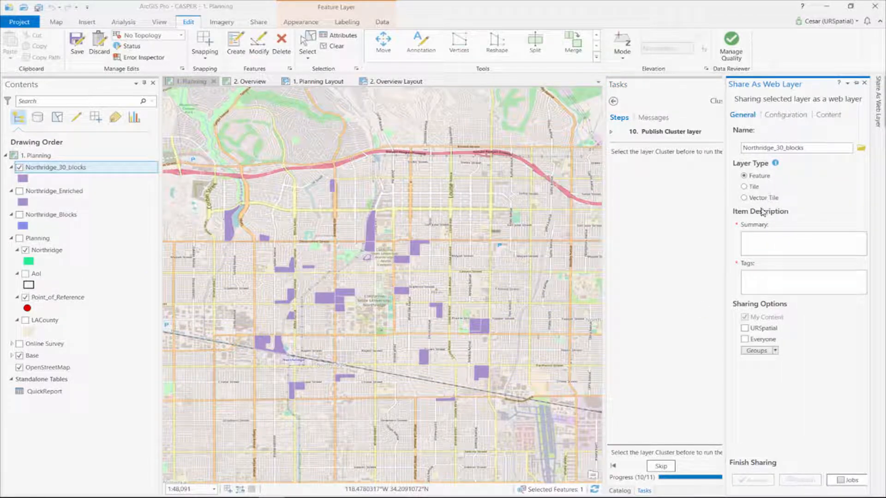
Enter CASPER as both the summary and the tag of the Northridge_30_blocks web layer.
{"action": "left_click", "coordinate": [764, 241]}
{"action": "type", "text": "CASPER"}
{"action": "key", "text": "Tab"}
{"action": "type", "text": "CASPER"}
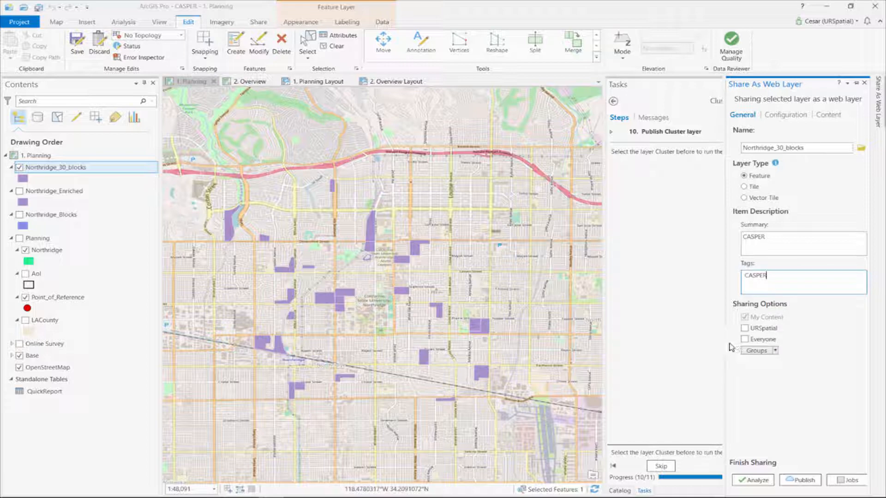
{"action": "left_click_drag", "start_coordinate": [724, 348], "coordinate": [703, 351]}
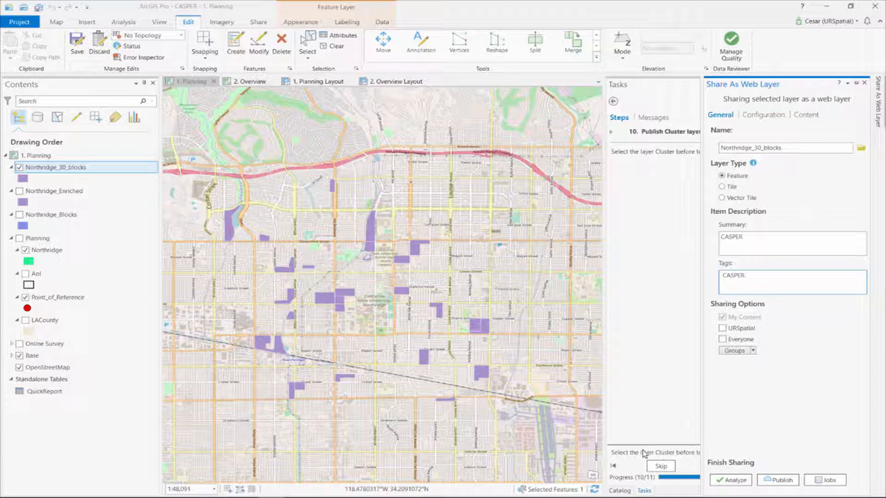
Open the 1. Planning Layout and bring up its map series properties.
{"action": "left_click", "coordinate": [619, 490]}
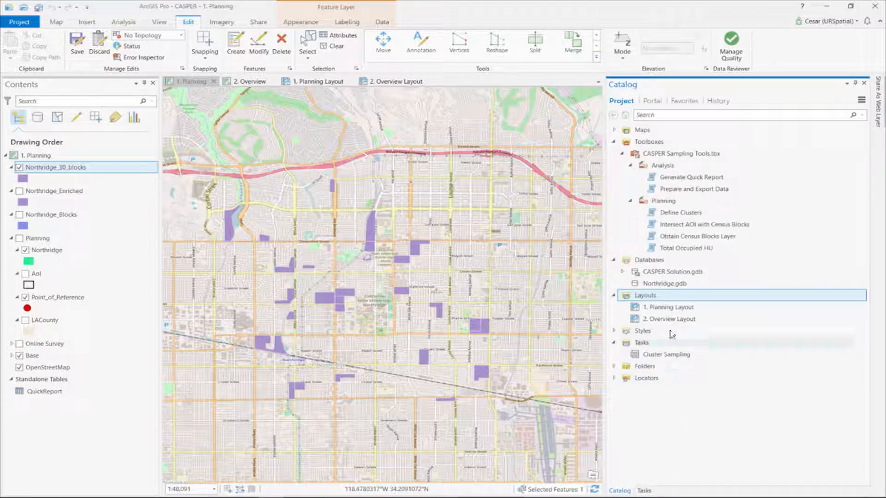
{"action": "left_click", "coordinate": [671, 308]}
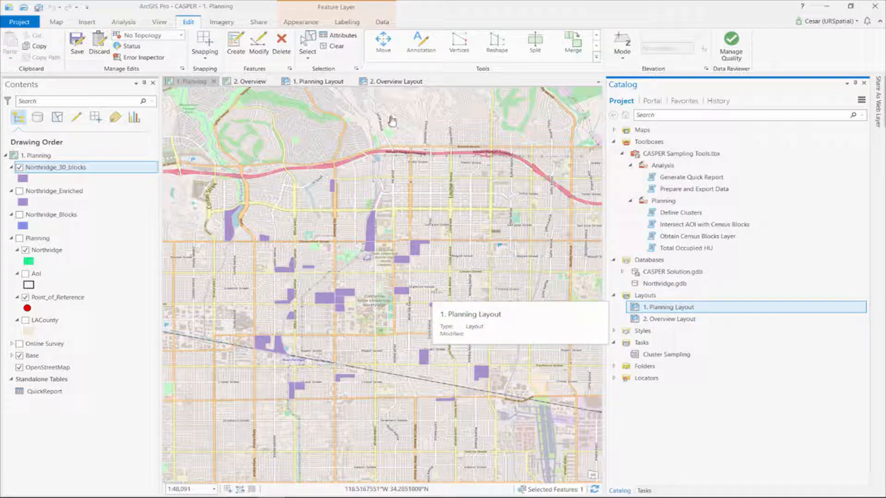
{"action": "left_click", "coordinate": [321, 83]}
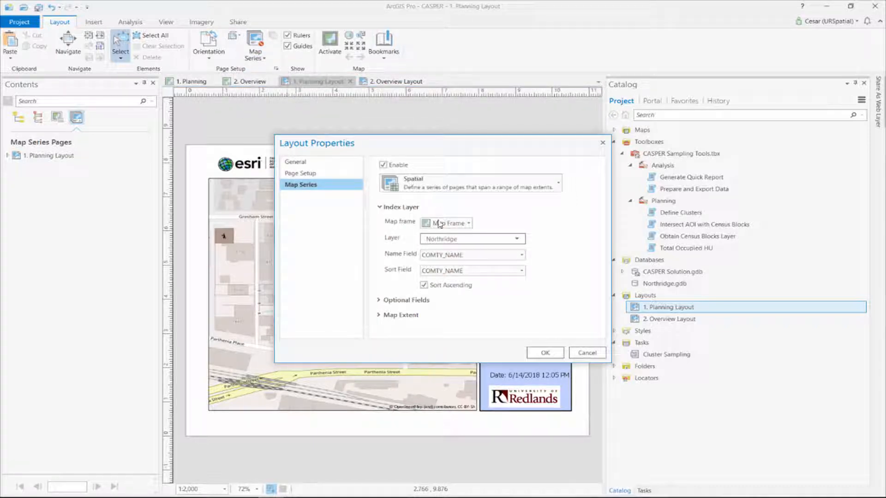
Set the map series' index layer to Northridge_30_blocks, with BLOCKID10 as the name field and OBJECTID as the sort field, and apply.
{"action": "left_click", "coordinate": [461, 254]}
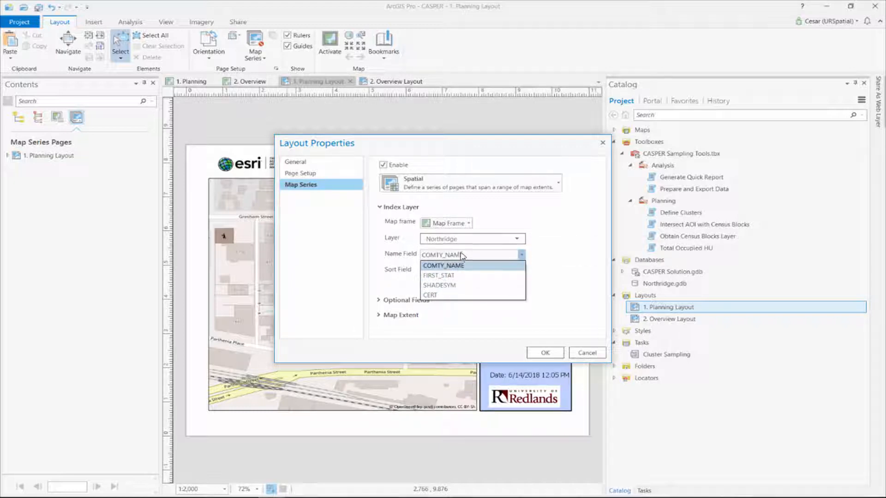
{"action": "left_click", "coordinate": [468, 243]}
{"action": "left_click", "coordinate": [474, 240]}
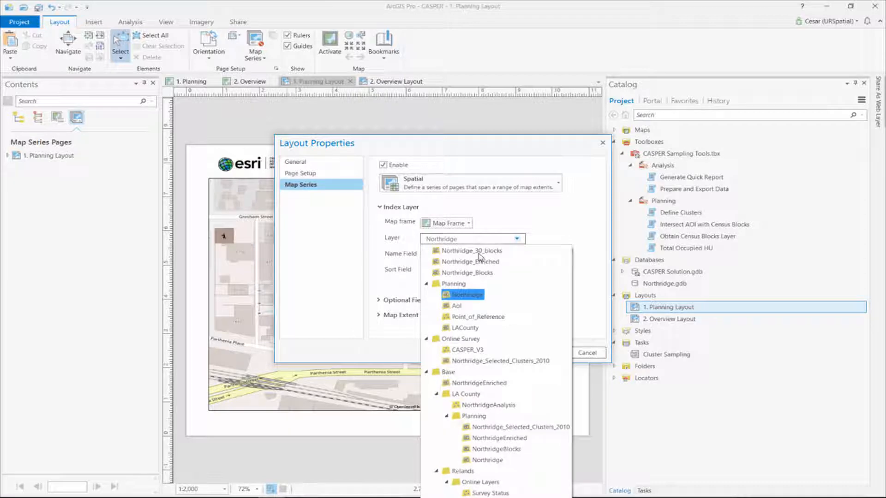
{"action": "left_click", "coordinate": [480, 255]}
{"action": "left_click", "coordinate": [475, 255]}
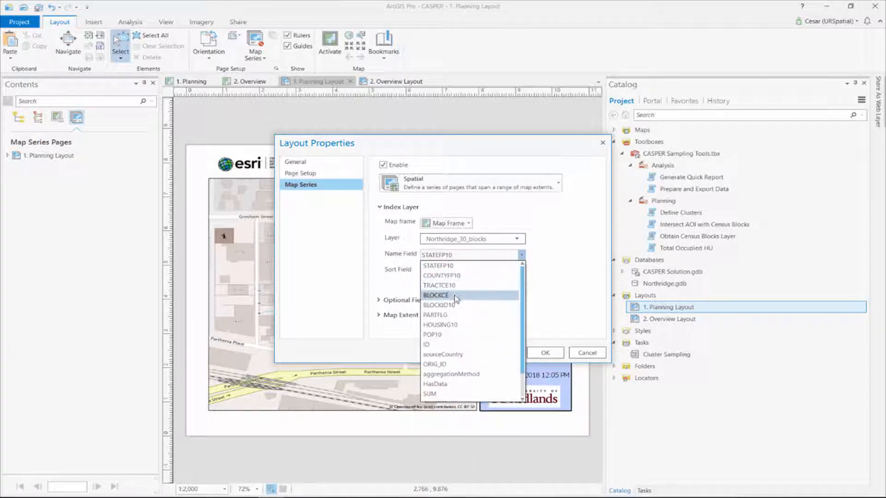
{"action": "left_click", "coordinate": [454, 306]}
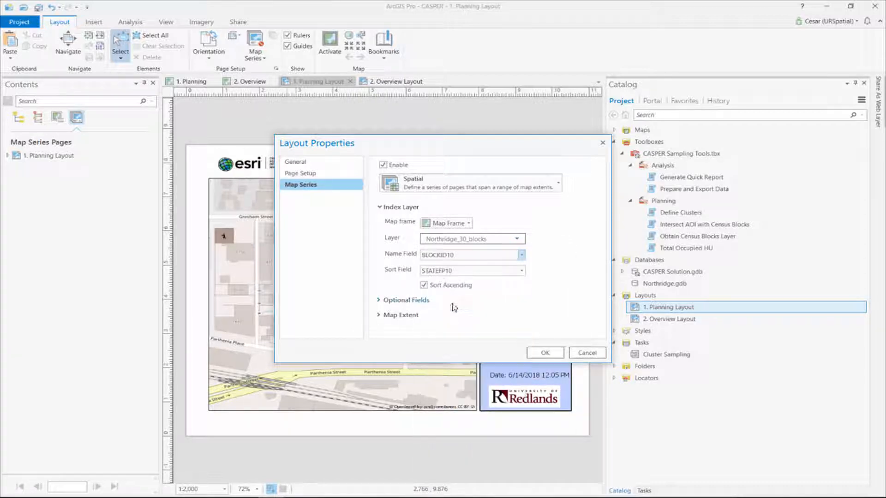
{"action": "left_click", "coordinate": [454, 270]}
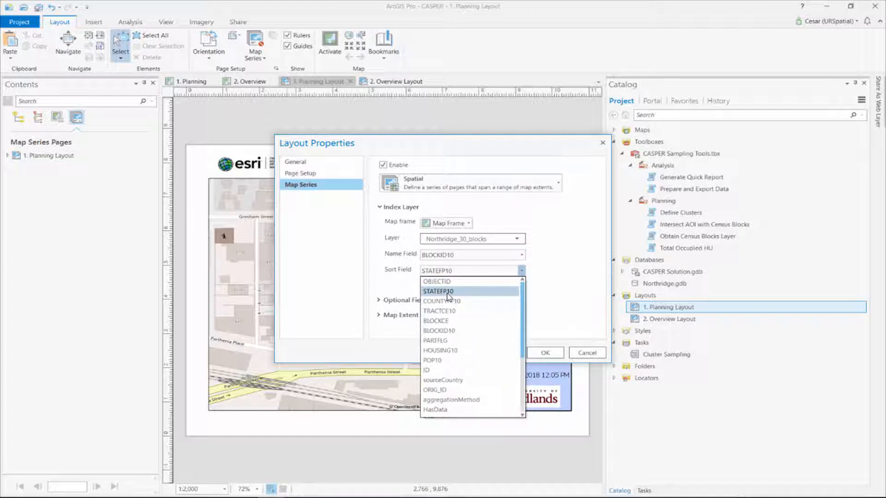
{"action": "left_click", "coordinate": [446, 282]}
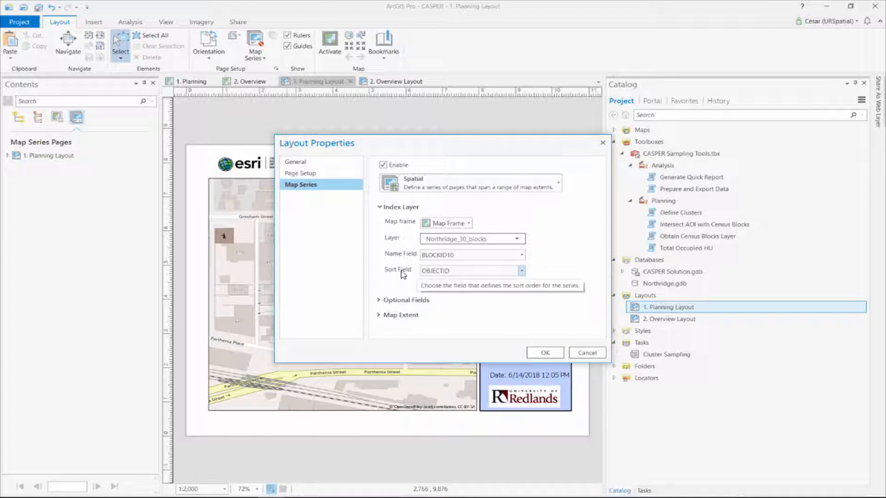
{"action": "left_click", "coordinate": [542, 354]}
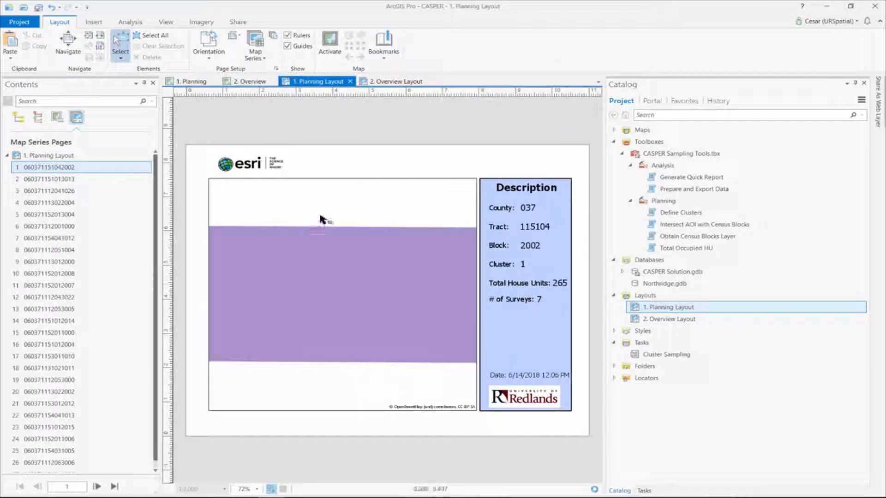
View pages 2 and 3 of the map series and review their block descriptions.
{"action": "left_click", "coordinate": [62, 180]}
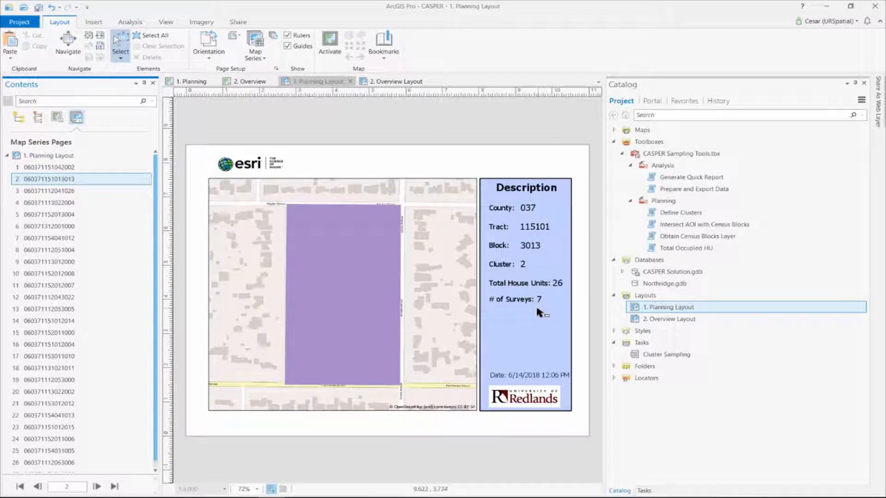
{"action": "left_click", "coordinate": [62, 191]}
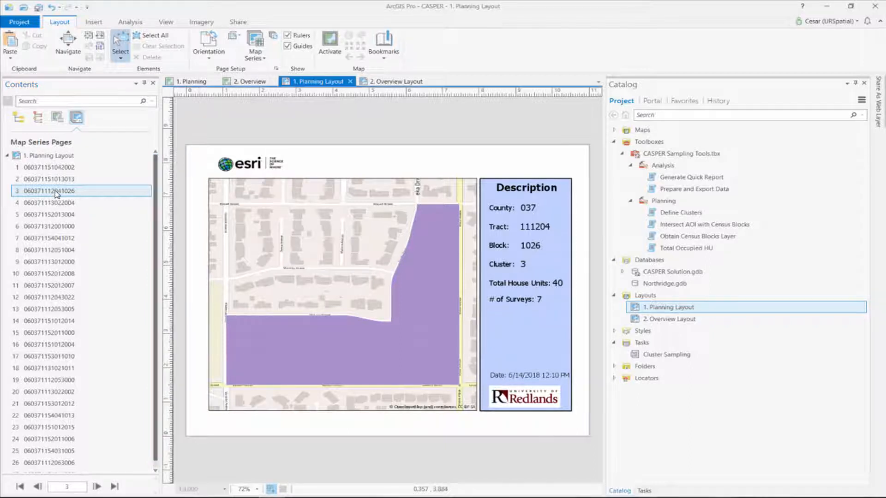
{"action": "left_click", "coordinate": [56, 193]}
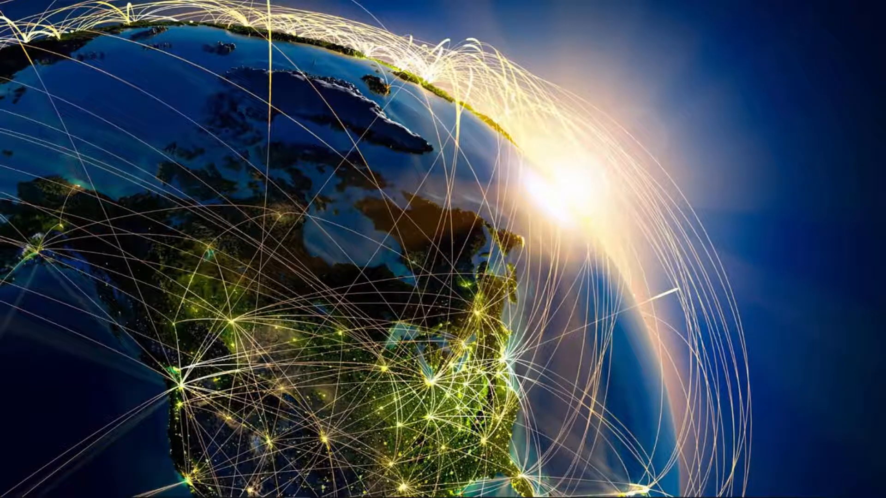
Switch to Survey123 Connect and the CASPER ESRI Template V3 workbook in Excel, and look through its survey questions.
{"action": "key", "text": "alt+Tab"}
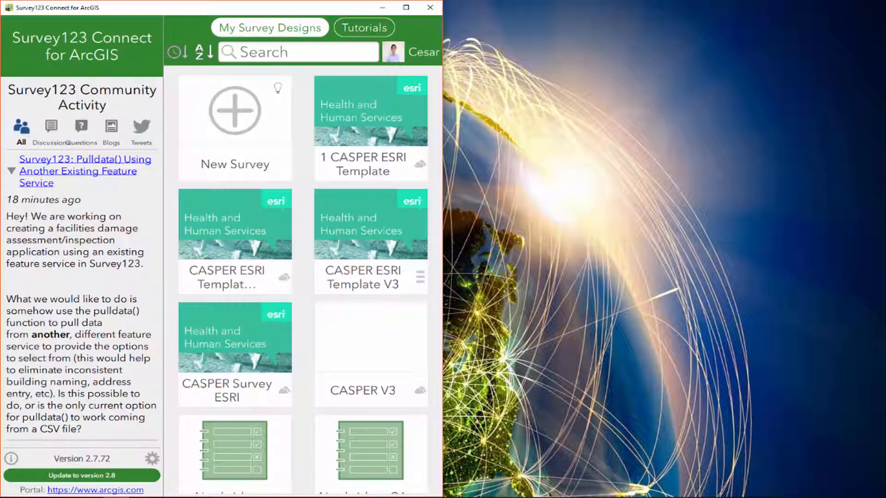
{"action": "key", "text": "alt+Tab"}
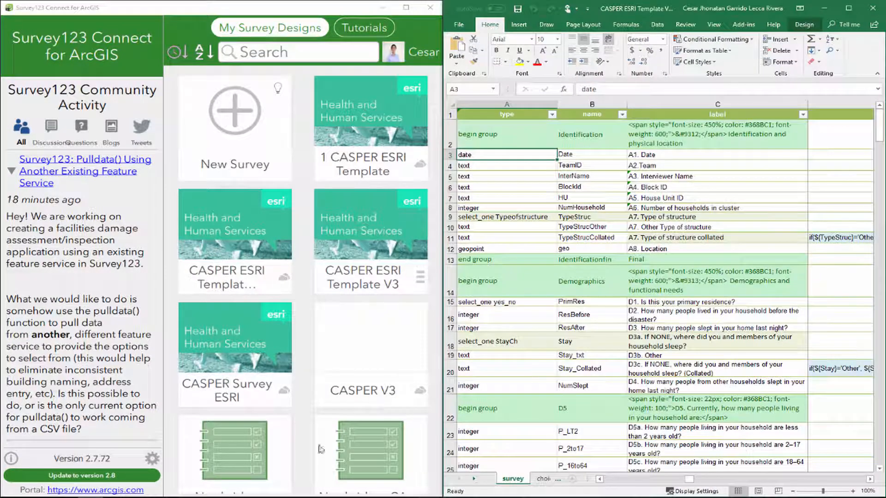
{"action": "scroll", "coordinate": [568, 227], "scroll_direction": "down", "scroll_amount": 5}
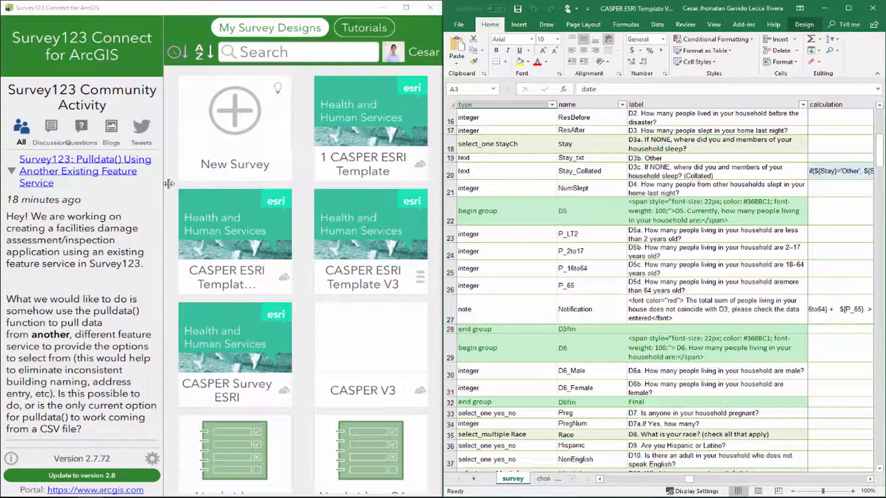
Start a new survey in Survey123 Connect from the XLSForm file CASPER ESRI Template V3.xlsx on the Desktop.
{"action": "left_click", "coordinate": [246, 131]}
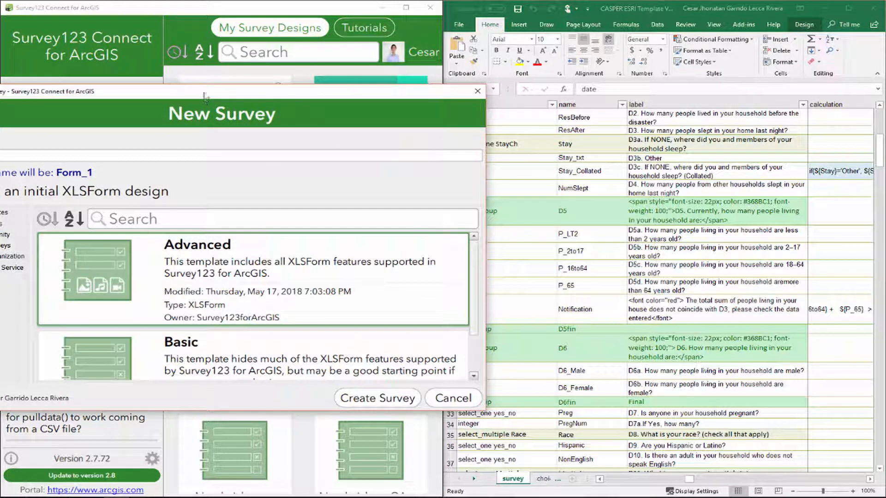
{"action": "left_click_drag", "start_coordinate": [205, 97], "coordinate": [301, 108]}
{"action": "left_click", "coordinate": [75, 290]}
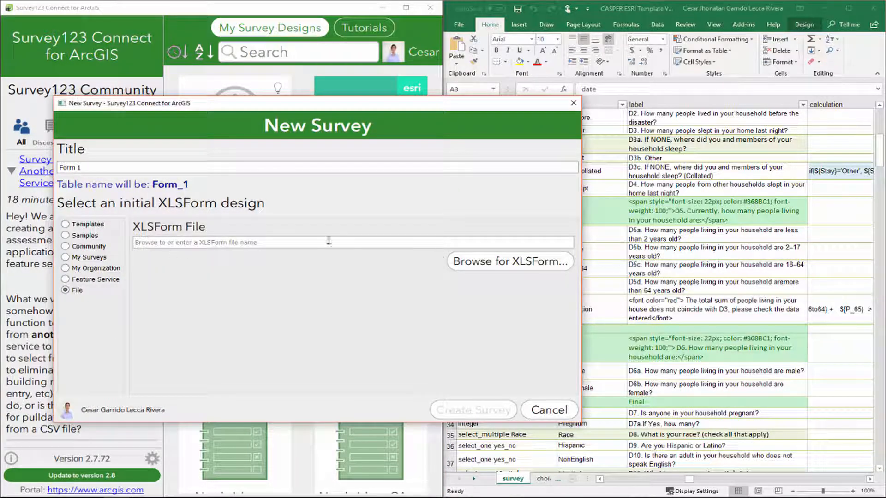
{"action": "left_click", "coordinate": [480, 262]}
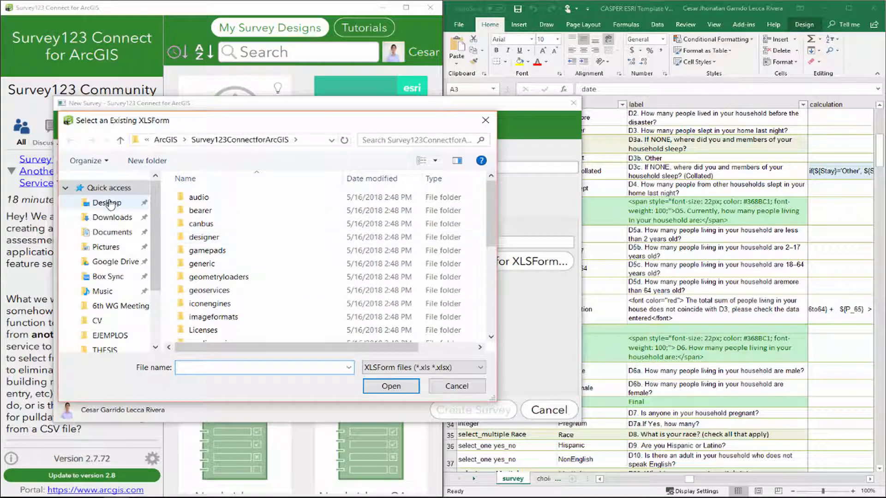
{"action": "left_click", "coordinate": [107, 203]}
{"action": "left_click", "coordinate": [198, 224]}
{"action": "double_click", "coordinate": [198, 223]}
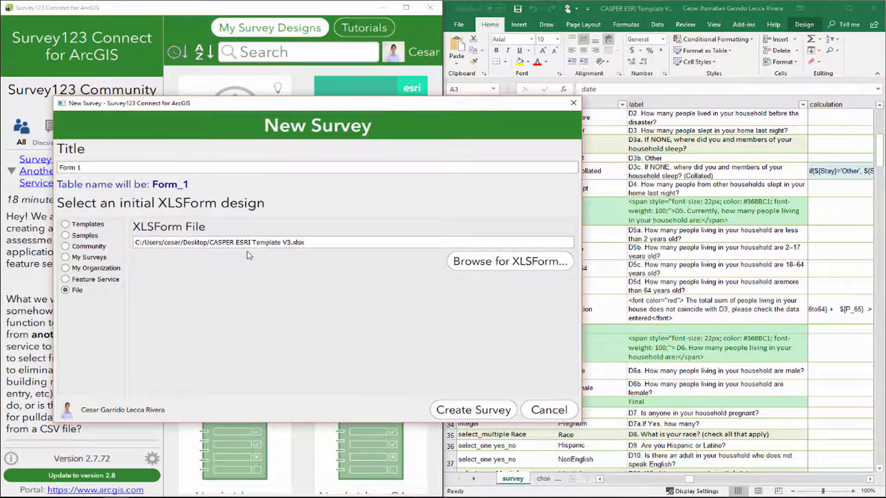
Title the new survey CASPER Northridge and create it.
{"action": "left_click_drag", "start_coordinate": [85, 167], "coordinate": [56, 170]}
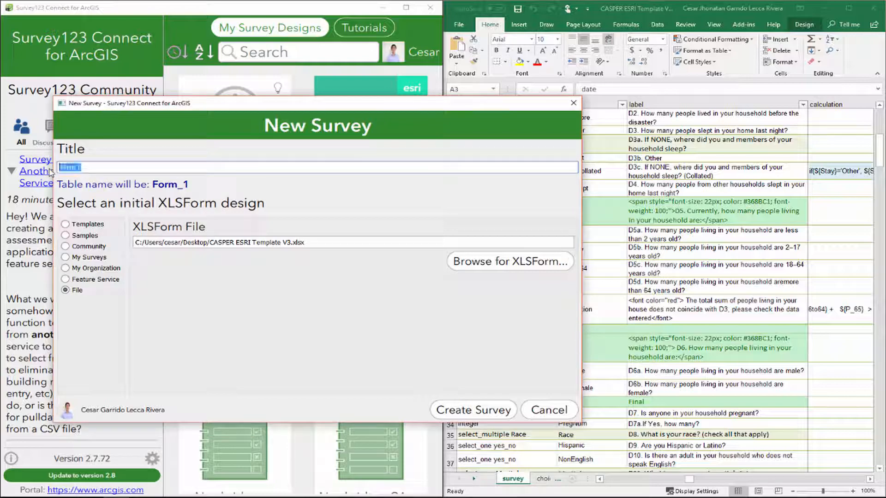
{"action": "type", "text": "CASPER Northridge"}
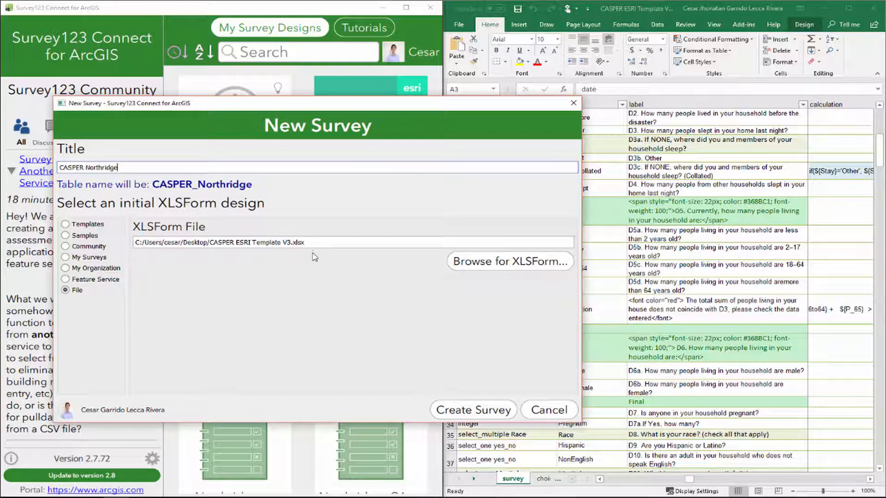
{"action": "left_click", "coordinate": [471, 410]}
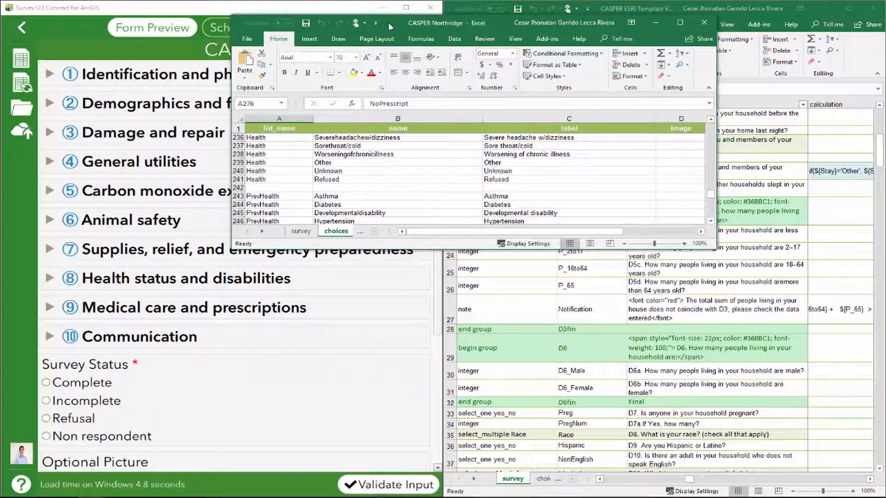
Place the CASPER Northridge workbook beside the form, show its survey sheet, and expand Demographics and functional needs in the preview.
{"action": "left_click_drag", "start_coordinate": [388, 24], "coordinate": [884, 149]}
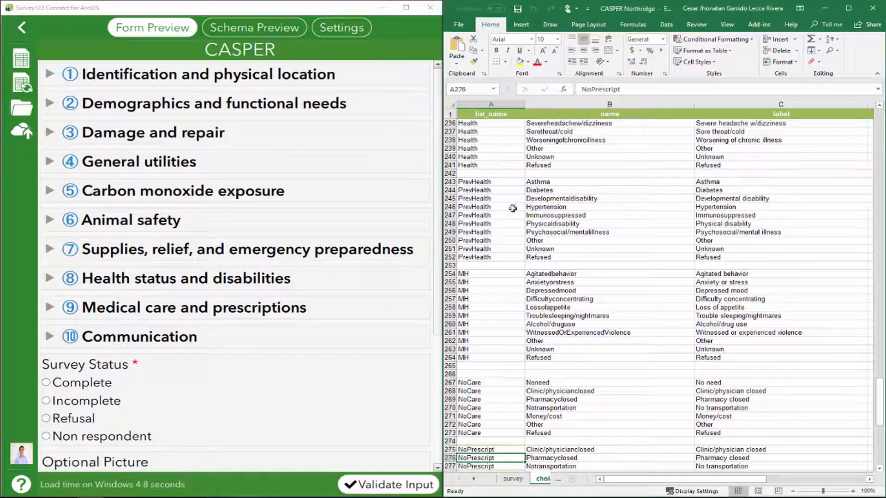
{"action": "left_click", "coordinate": [513, 478]}
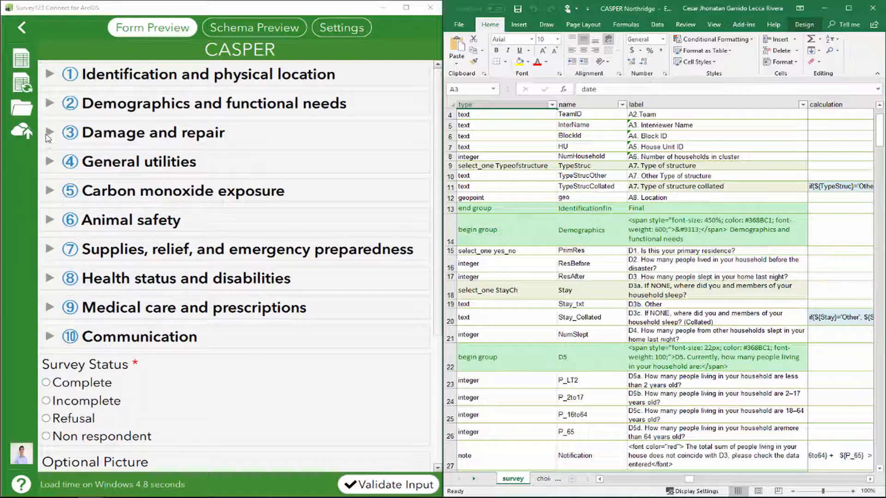
{"action": "left_click", "coordinate": [53, 115]}
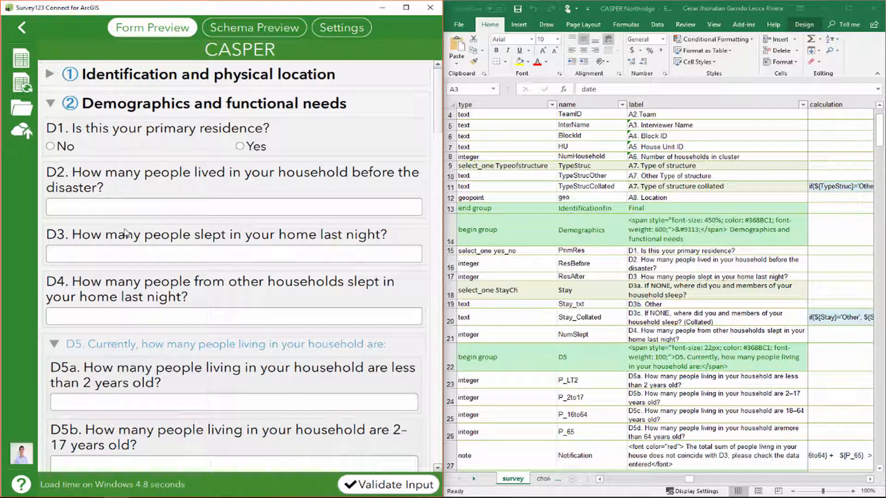
Insert an empty row 16 in the survey sheet, between questions D1 and D2.
{"action": "scroll", "coordinate": [446, 257], "scroll_direction": "up", "scroll_amount": 2}
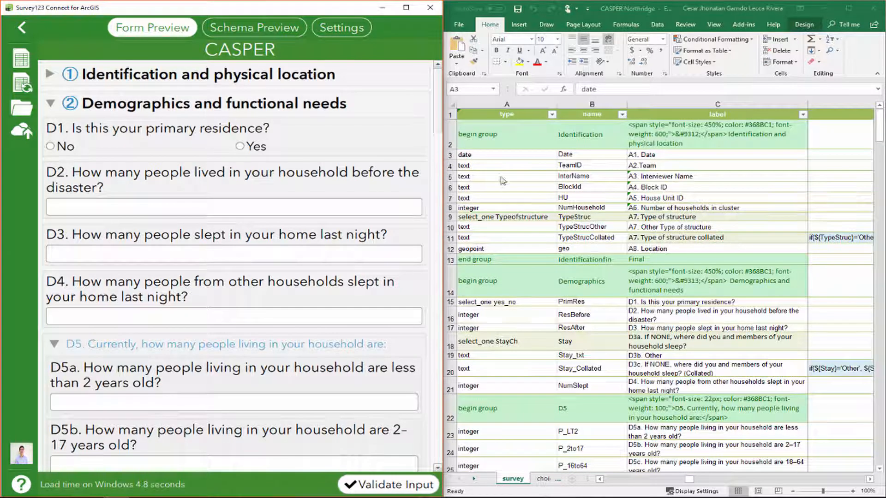
{"action": "left_click", "coordinate": [454, 316]}
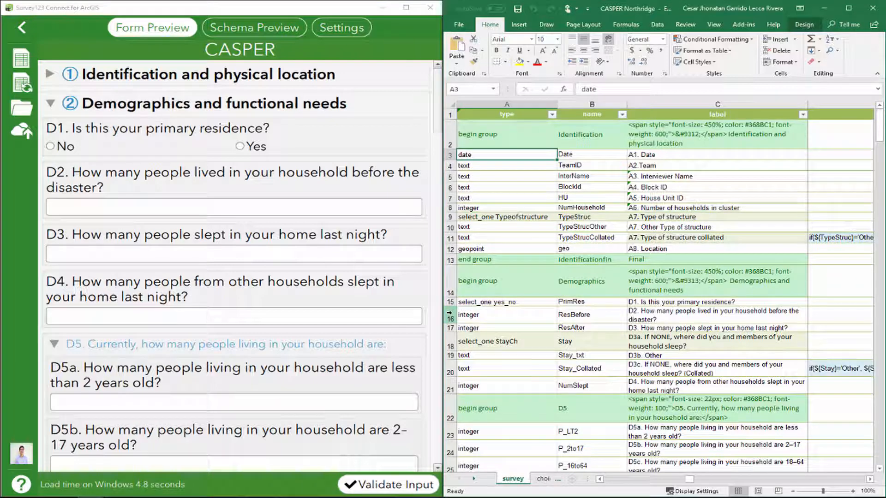
{"action": "right_click", "coordinate": [448, 313]}
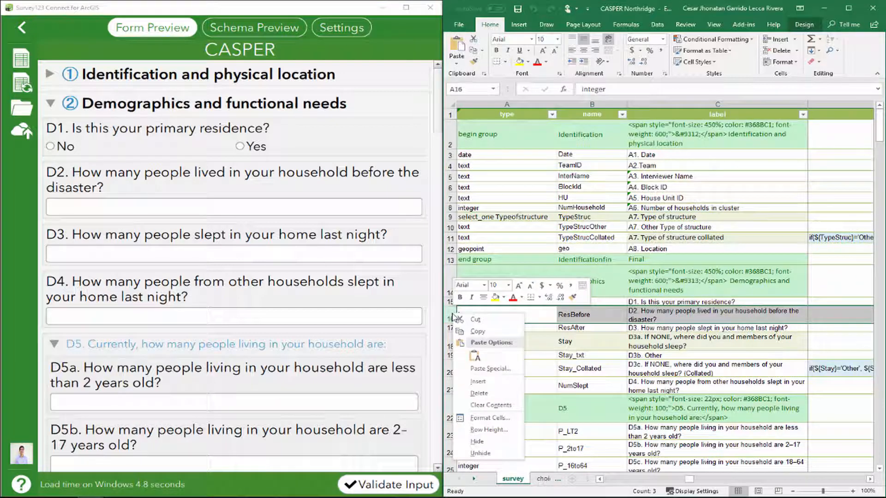
{"action": "left_click", "coordinate": [469, 374]}
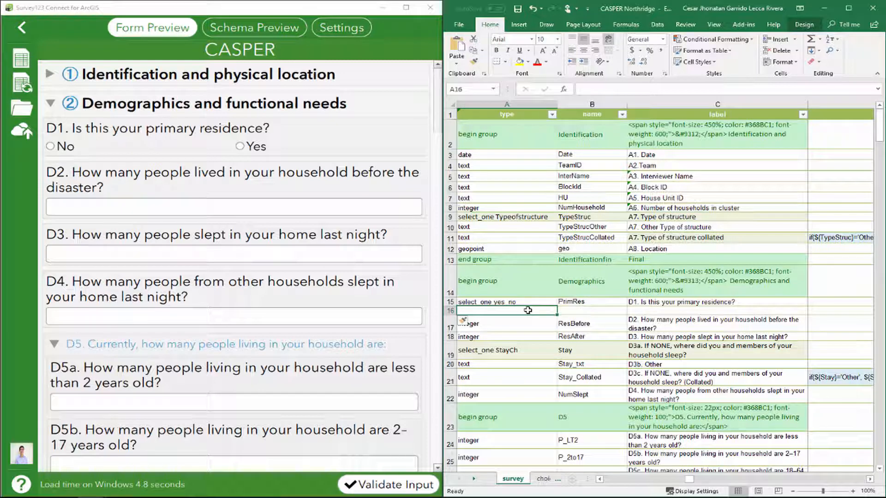
Paste into row 16 a text question named Airquality, labelled "D1b. Do you feel that the Air Quality is affecting your health?".
{"action": "left_click", "coordinate": [506, 320]}
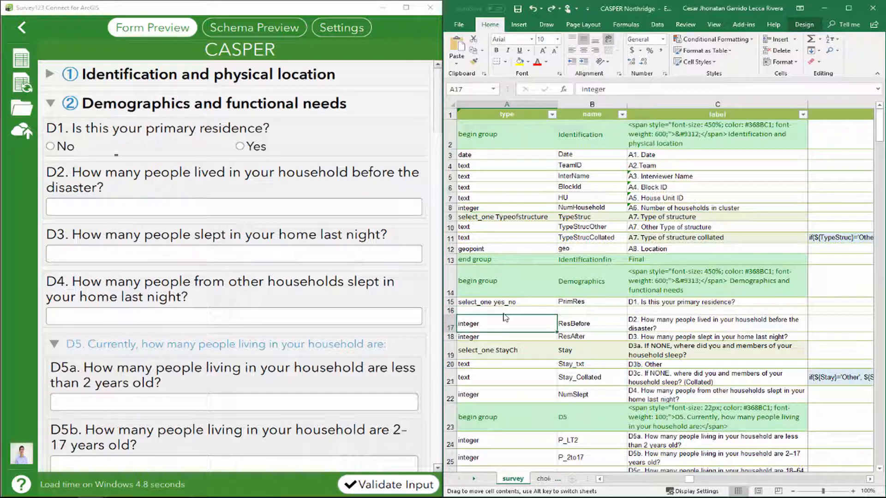
{"action": "left_click", "coordinate": [502, 311]}
{"action": "key", "text": "ctrl+v"}
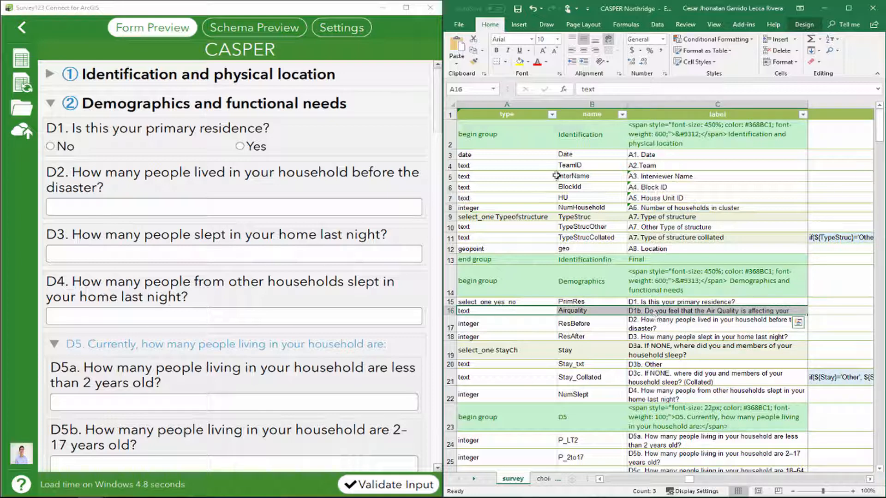
Save the workbook and check question D1b in the form preview's Demographics and functional needs section.
{"action": "left_click", "coordinate": [518, 9]}
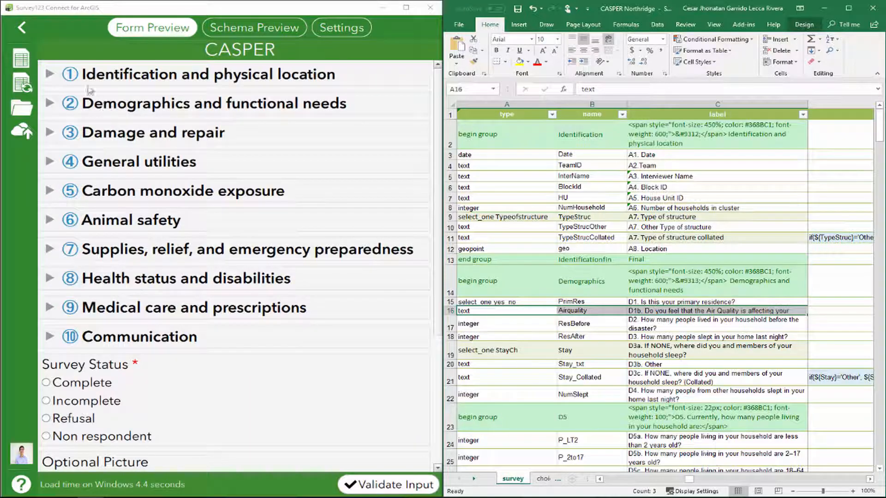
{"action": "left_click", "coordinate": [51, 105]}
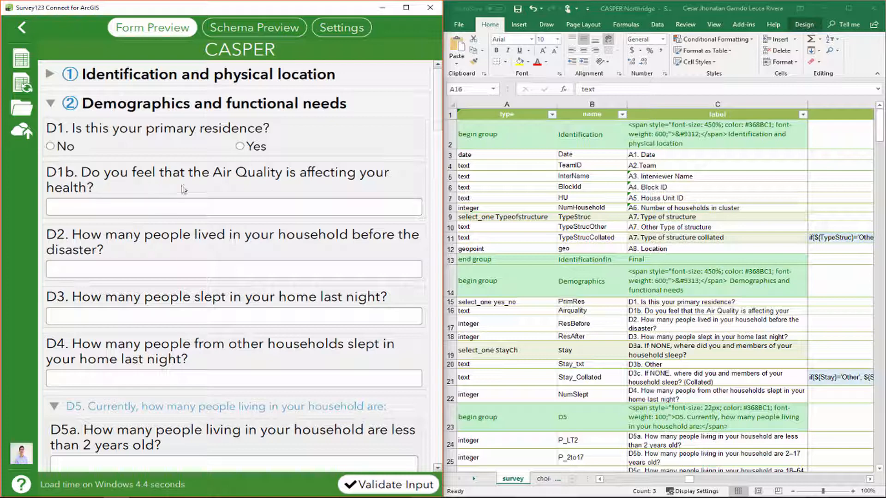
{"action": "left_click", "coordinate": [132, 207]}
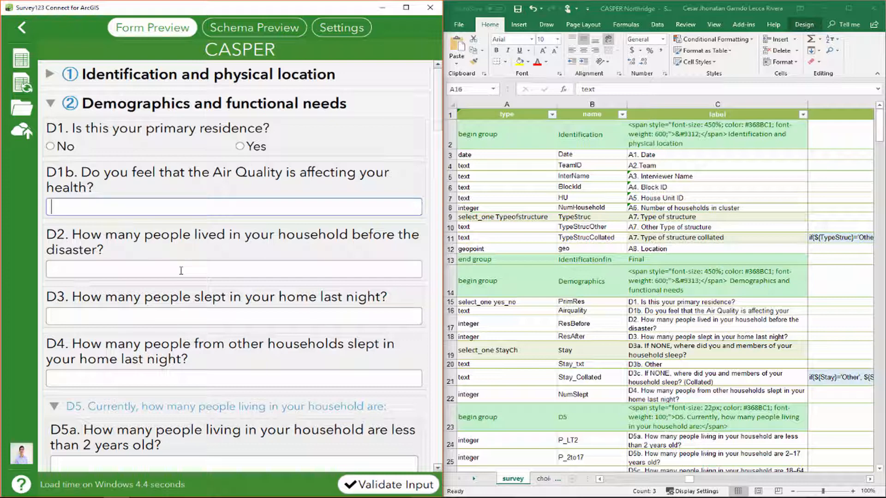
Collapse the D5 and D6 household question groups in the form preview's Demographics and functional needs section.
{"action": "scroll", "coordinate": [181, 277], "scroll_direction": "down", "scroll_amount": 1}
{"action": "scroll", "coordinate": [59, 338], "scroll_direction": "down", "scroll_amount": 1}
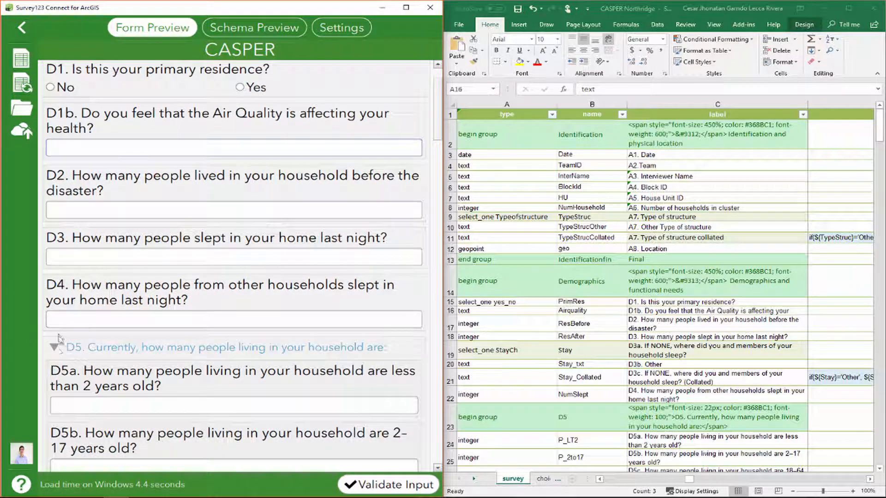
{"action": "left_click", "coordinate": [56, 346]}
{"action": "scroll", "coordinate": [57, 323], "scroll_direction": "down", "scroll_amount": 2}
{"action": "left_click", "coordinate": [55, 298]}
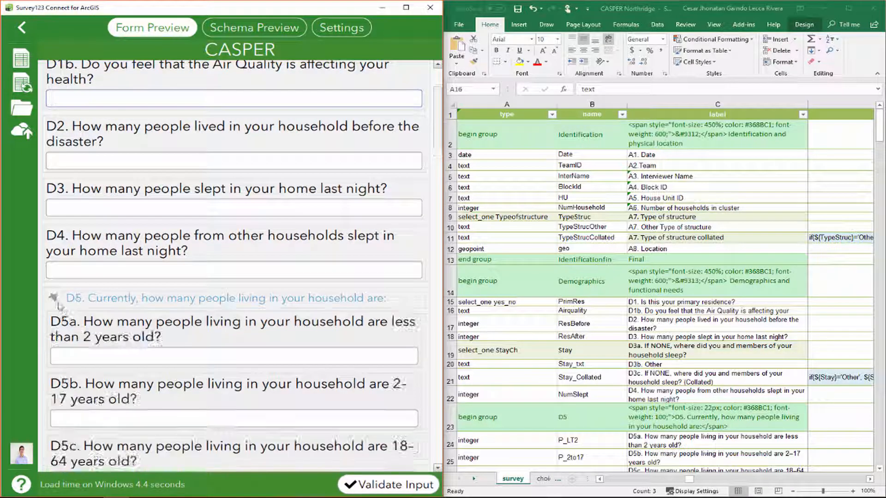
{"action": "left_click", "coordinate": [55, 298]}
{"action": "left_click", "coordinate": [53, 324]}
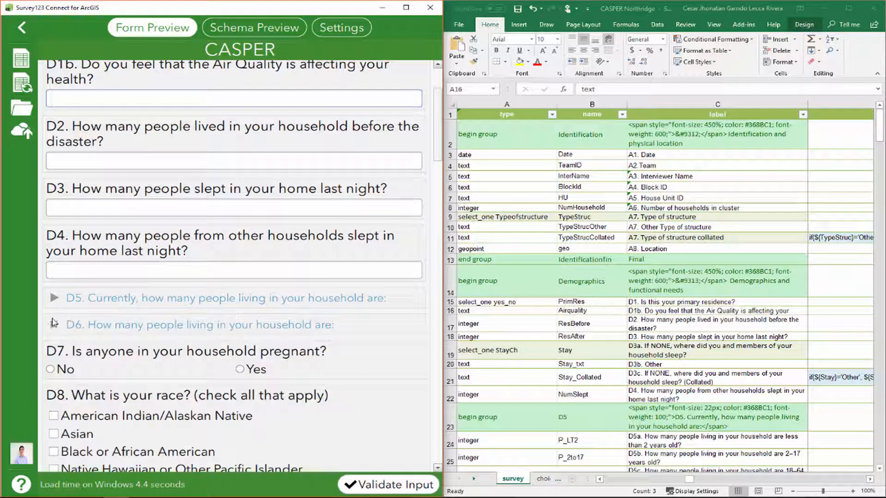
Answer question D3, the number of people who slept in the home last night, with 20.
{"action": "scroll", "coordinate": [49, 345], "scroll_direction": "up", "scroll_amount": 2}
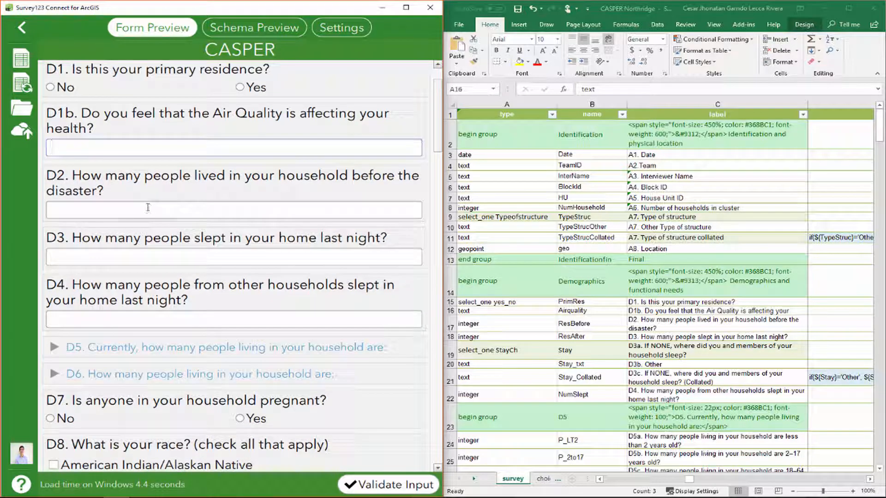
{"action": "left_click", "coordinate": [148, 208]}
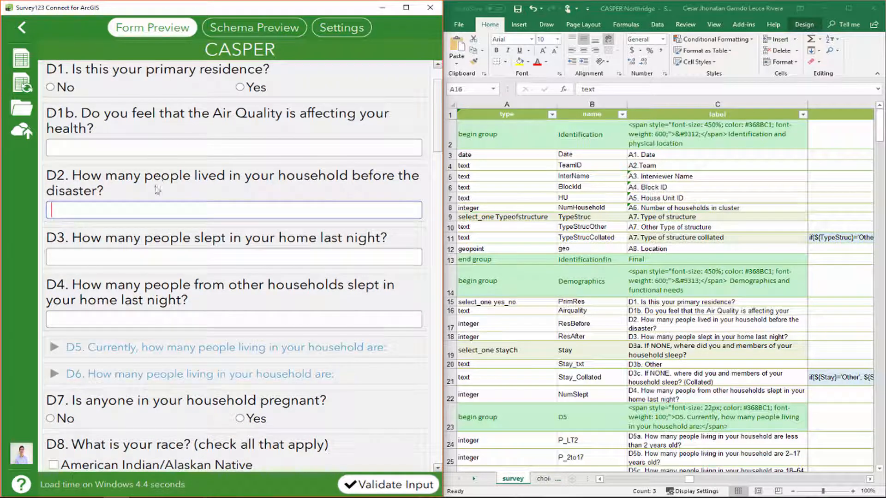
{"action": "left_click", "coordinate": [134, 253]}
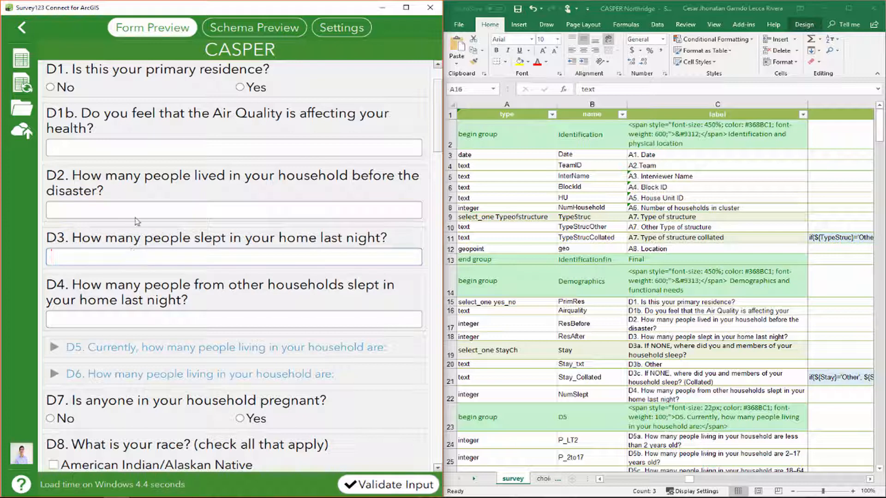
{"action": "type", "text": "20"}
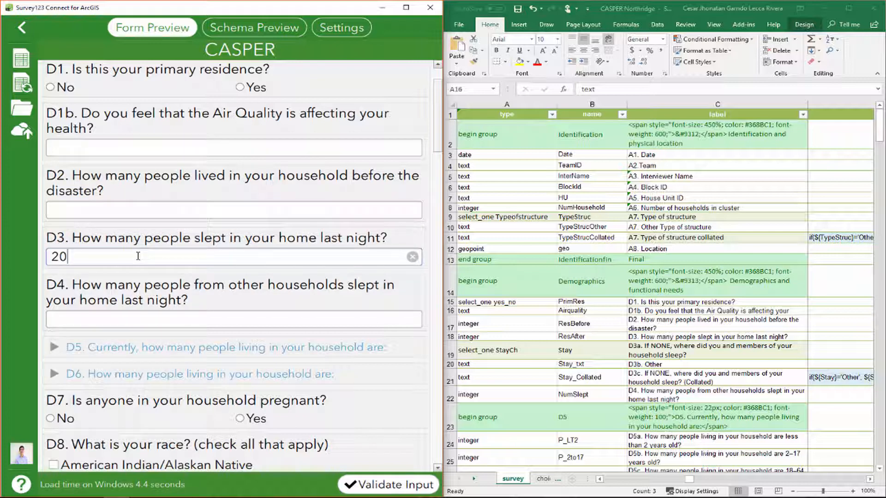
Expand the D5 group and enter 5 for each of the age questions D5a, D5b and D5c.
{"action": "scroll", "coordinate": [138, 256], "scroll_direction": "down", "scroll_amount": 2}
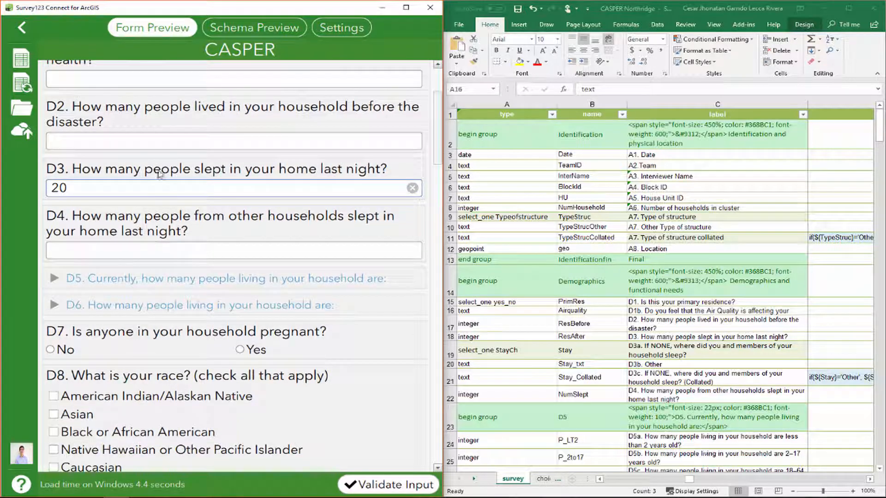
{"action": "scroll", "coordinate": [161, 246], "scroll_direction": "down", "scroll_amount": 2}
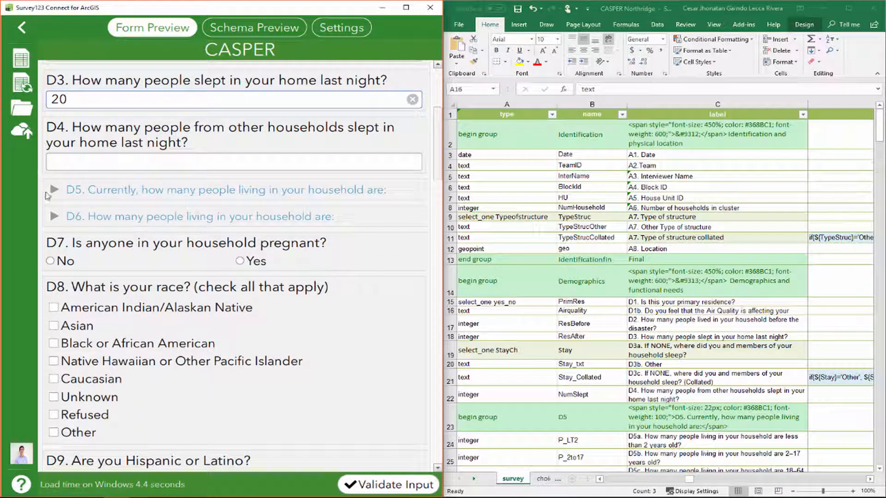
{"action": "left_click", "coordinate": [51, 193]}
{"action": "scroll", "coordinate": [113, 238], "scroll_direction": "down", "scroll_amount": 1}
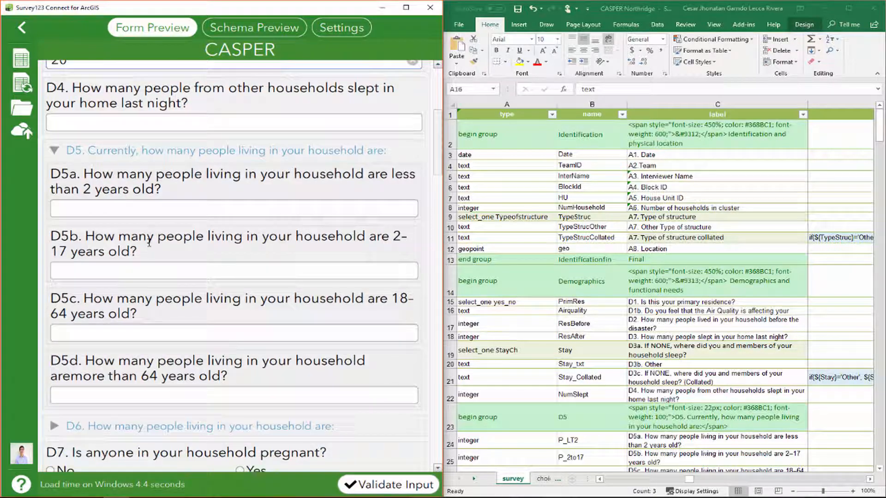
{"action": "left_click", "coordinate": [170, 211]}
{"action": "type", "text": "5"}
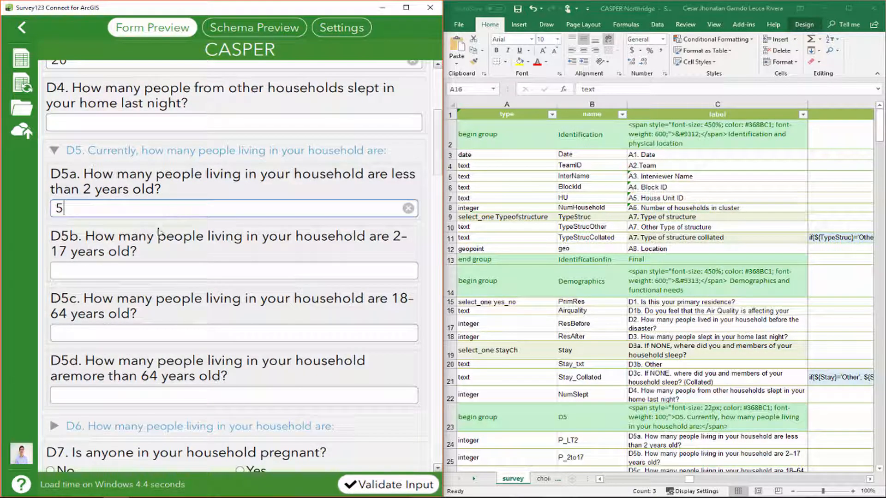
{"action": "left_click", "coordinate": [149, 269]}
{"action": "type", "text": "5"}
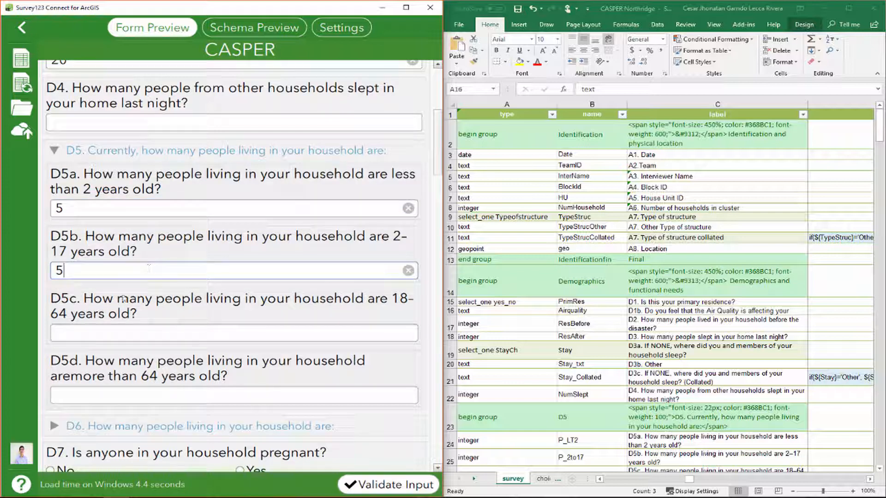
{"action": "left_click", "coordinate": [123, 330]}
{"action": "type", "text": "5"}
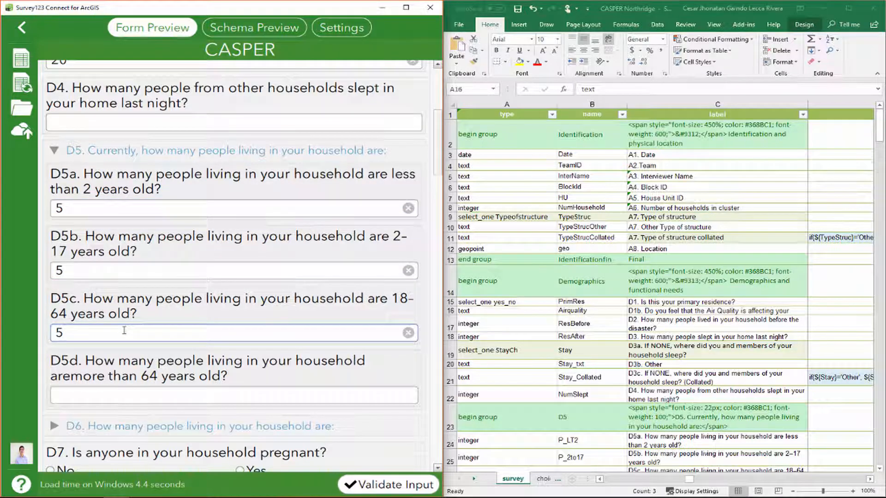
Enter 10 for question D5d and compare the D5 age counts with the answer to D3.
{"action": "scroll", "coordinate": [123, 332], "scroll_direction": "down", "scroll_amount": 1}
{"action": "left_click", "coordinate": [112, 367]}
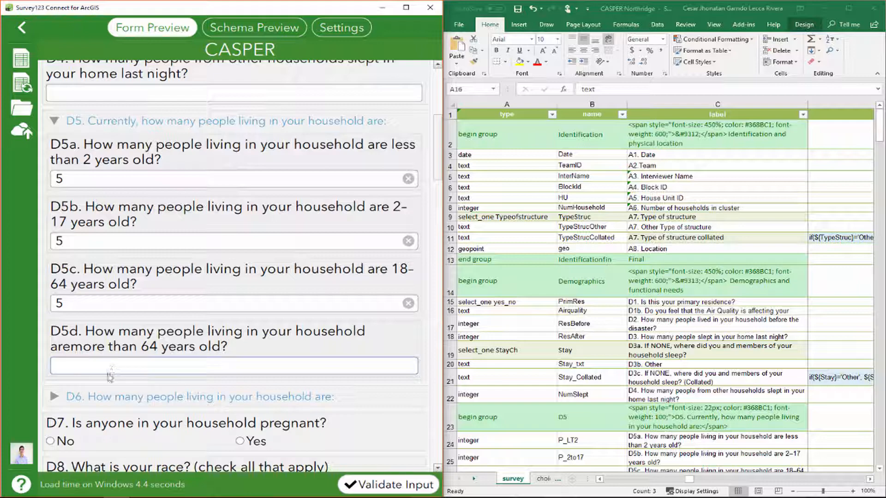
{"action": "scroll", "coordinate": [79, 285], "scroll_direction": "up", "scroll_amount": 3}
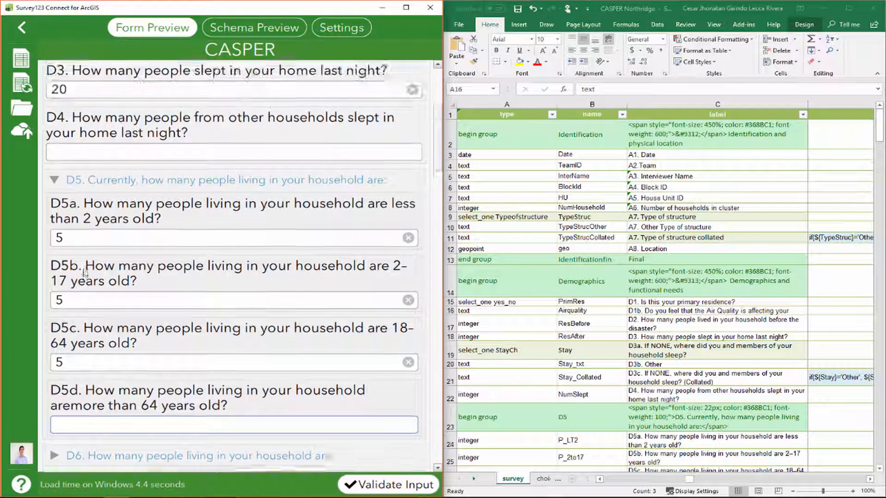
{"action": "scroll", "coordinate": [89, 418], "scroll_direction": "down", "scroll_amount": 2}
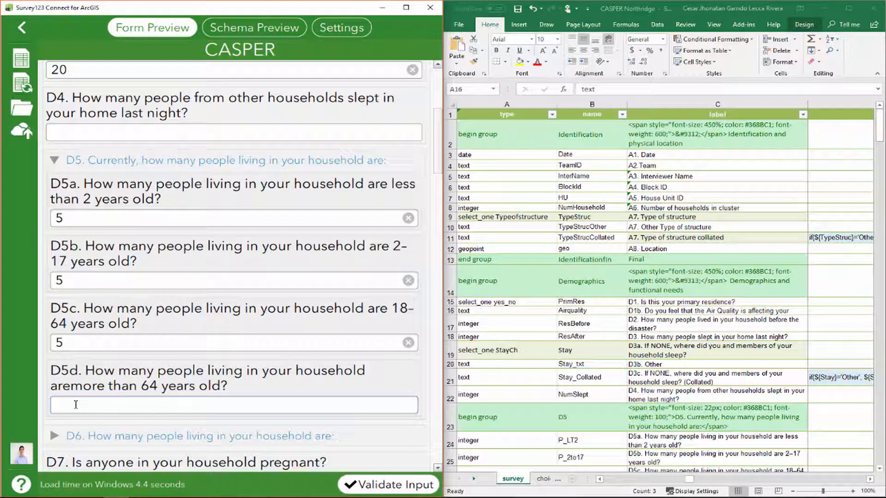
{"action": "type", "text": "10"}
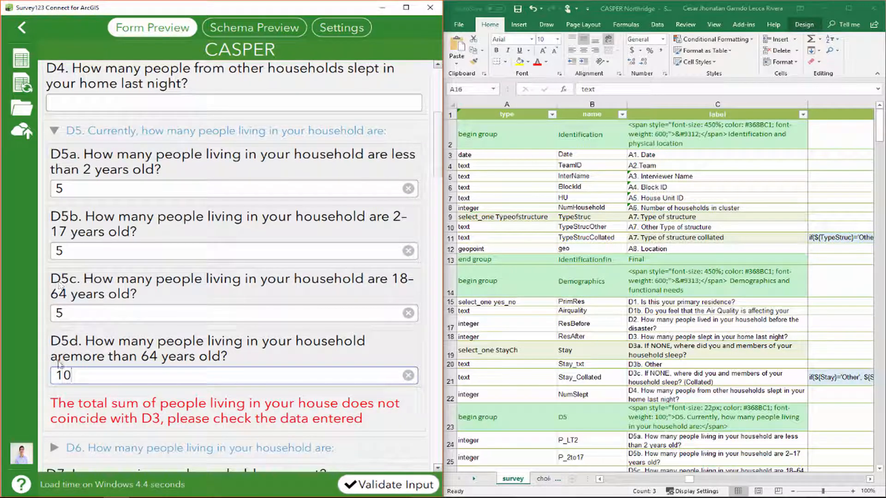
{"action": "scroll", "coordinate": [79, 266], "scroll_direction": "up", "scroll_amount": 1}
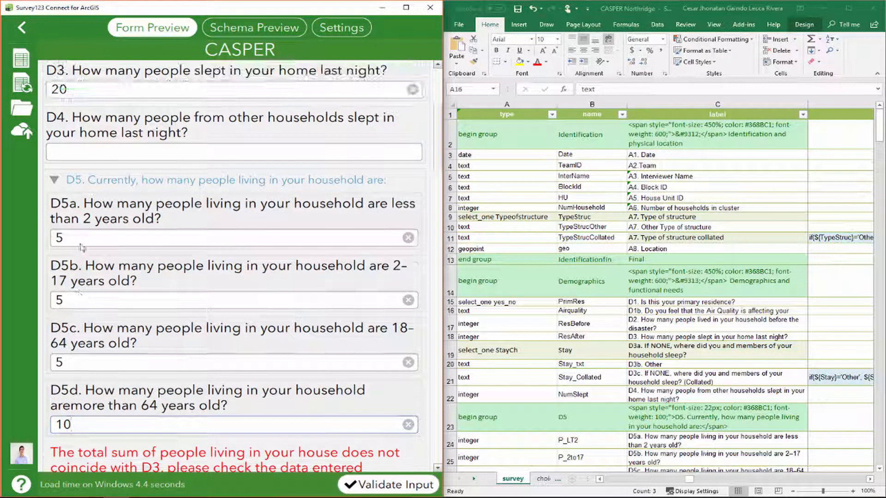
{"action": "scroll", "coordinate": [94, 307], "scroll_direction": "down", "scroll_amount": 1}
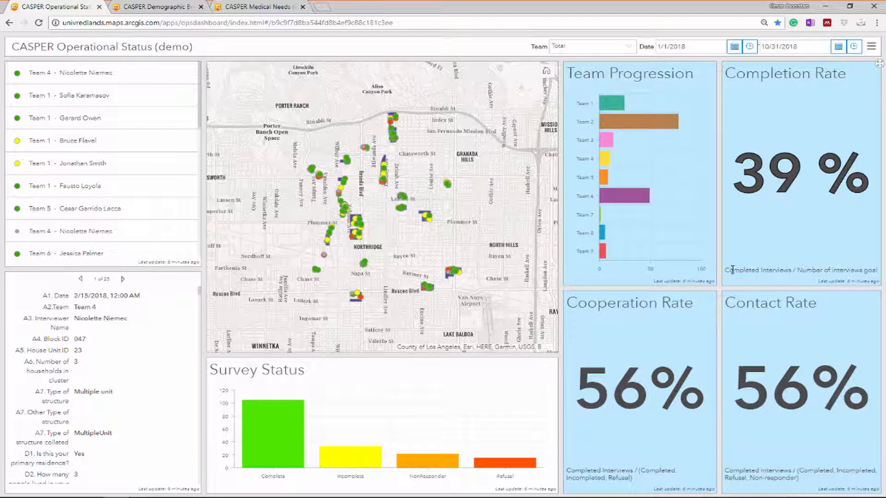
In the CASPER Operational Status dashboard, examine the Completion Rate formula and the Team Progression chart's values per team.
{"action": "left_click_drag", "start_coordinate": [729, 271], "coordinate": [824, 273]}
{"action": "left_click_drag", "start_coordinate": [854, 274], "coordinate": [871, 274]}
{"action": "left_click", "coordinate": [806, 241]}
{"action": "mouse_move", "coordinate": [610, 103]}
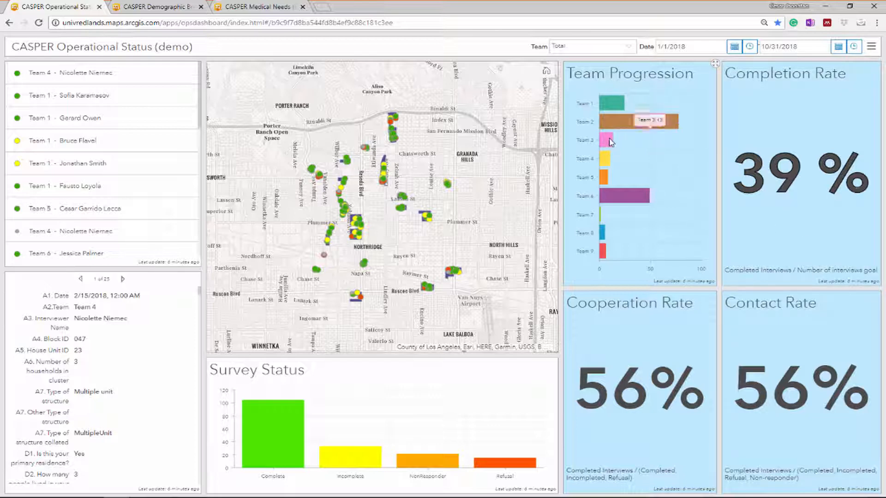
{"action": "mouse_move", "coordinate": [611, 147]}
{"action": "mouse_move", "coordinate": [614, 199]}
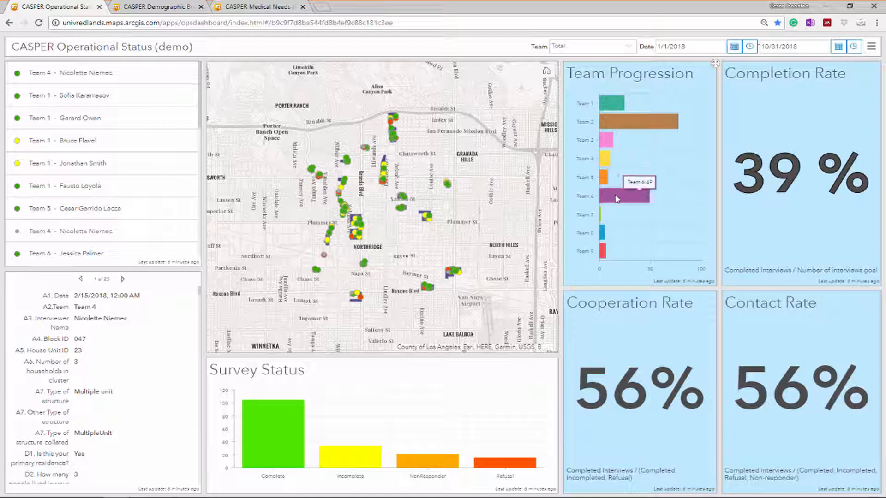
Filter the dashboard map by Complete and by Refusal surveys, and view the data for Team 4 and Team 6.
{"action": "left_click", "coordinate": [287, 425]}
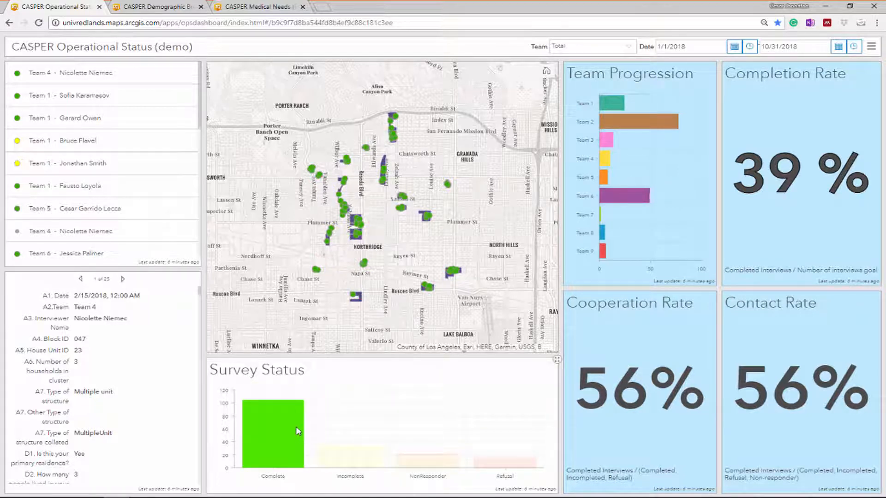
{"action": "left_click", "coordinate": [516, 463]}
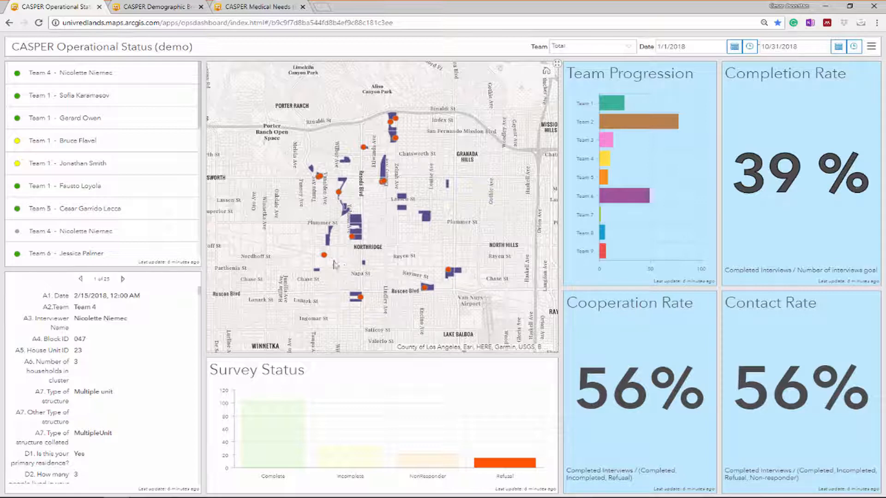
{"action": "left_click", "coordinate": [629, 47]}
{"action": "left_click", "coordinate": [574, 129]}
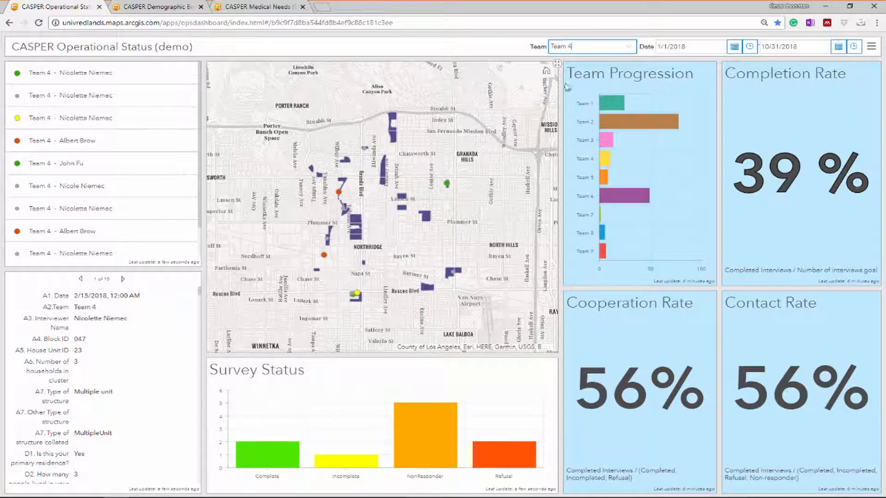
{"action": "left_click", "coordinate": [629, 47]}
{"action": "left_click", "coordinate": [631, 160]}
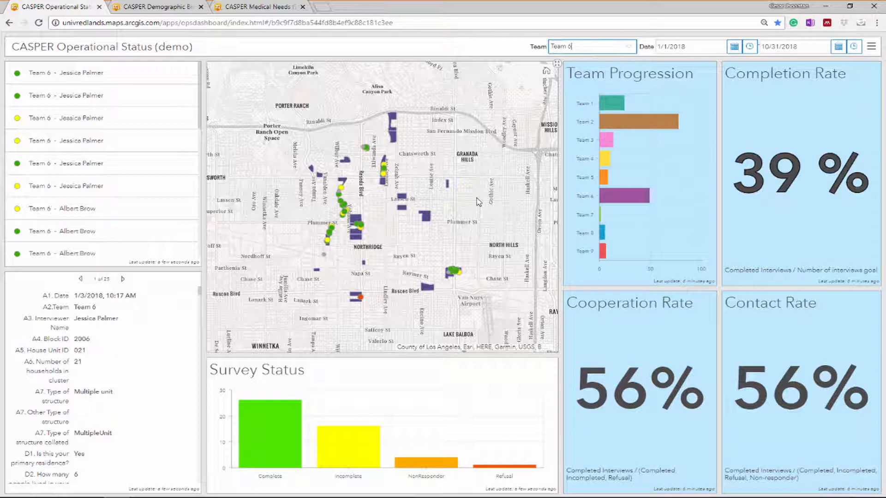
Filter the CASPER Demographic Breakdown map by American Indian/Alaskan Native, Asian and White households, and open the CASPER Medical Needs dashboard.
{"action": "left_click", "coordinate": [169, 8]}
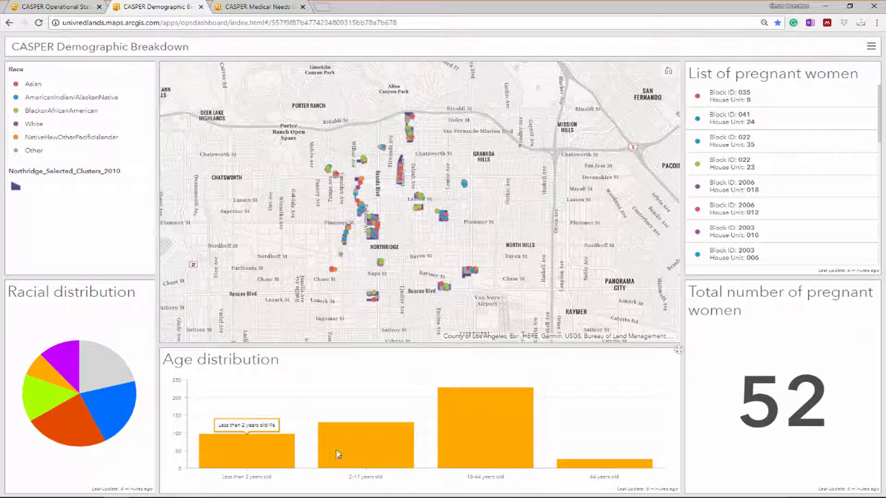
{"action": "left_click", "coordinate": [111, 415]}
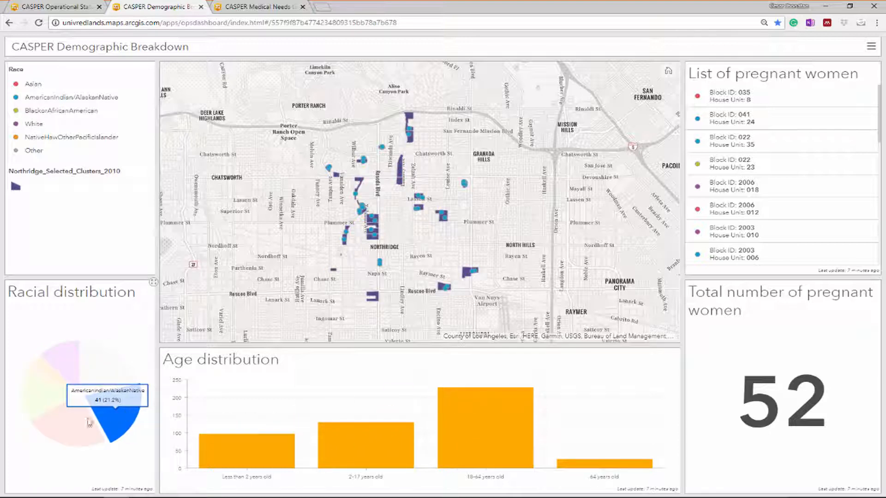
{"action": "left_click", "coordinate": [72, 423]}
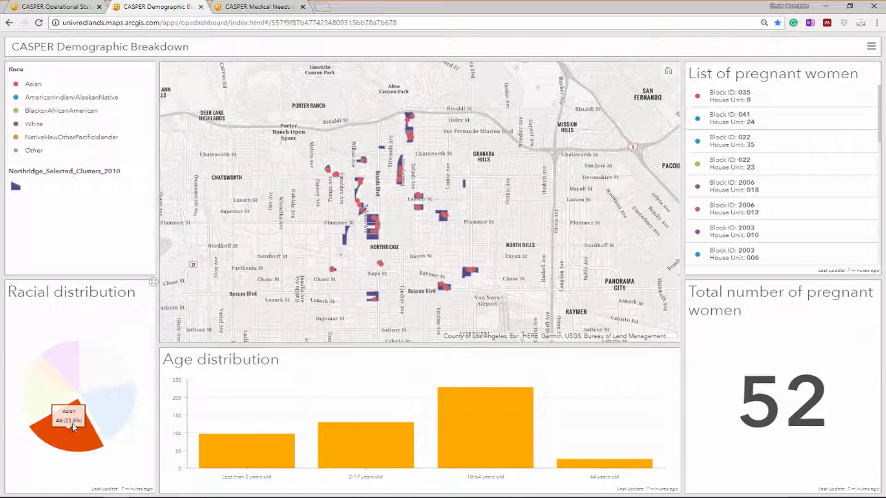
{"action": "left_click", "coordinate": [75, 368]}
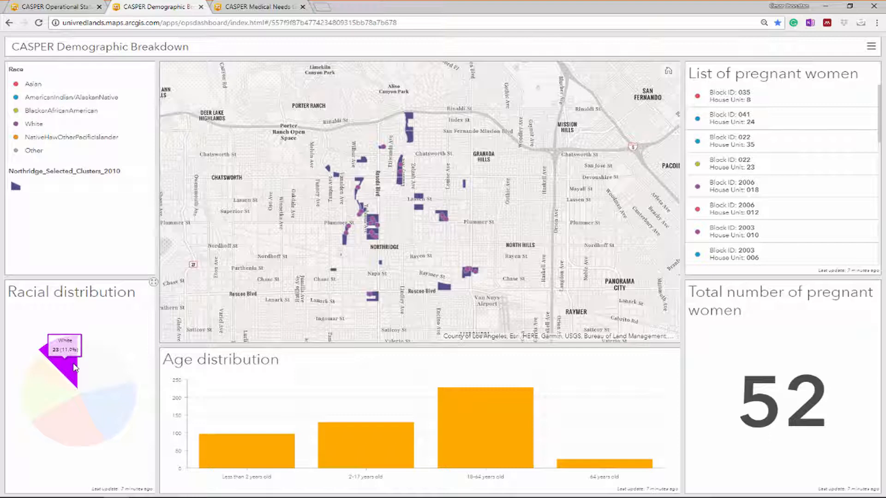
{"action": "left_click", "coordinate": [276, 6]}
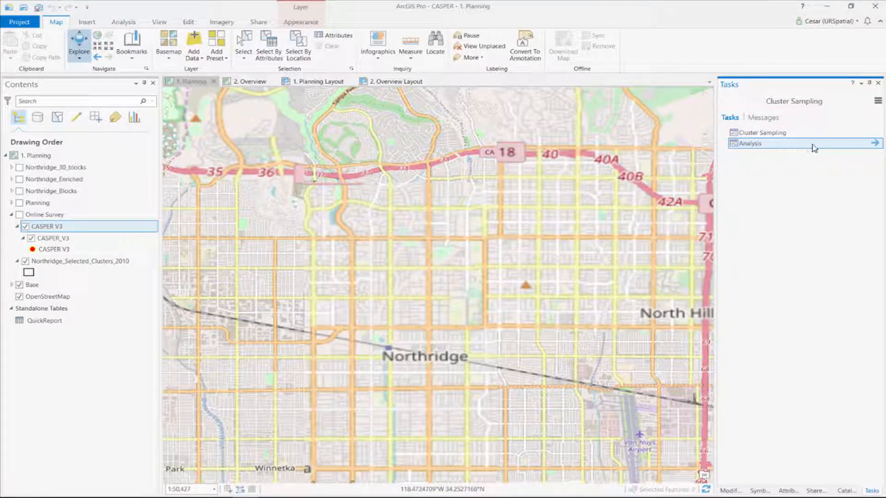
In ArcGIS Pro, open the Analysis task and set its Selected Cluster to Online Survey\Northridge_Selected_Clusters_2010.
{"action": "left_click", "coordinate": [874, 144]}
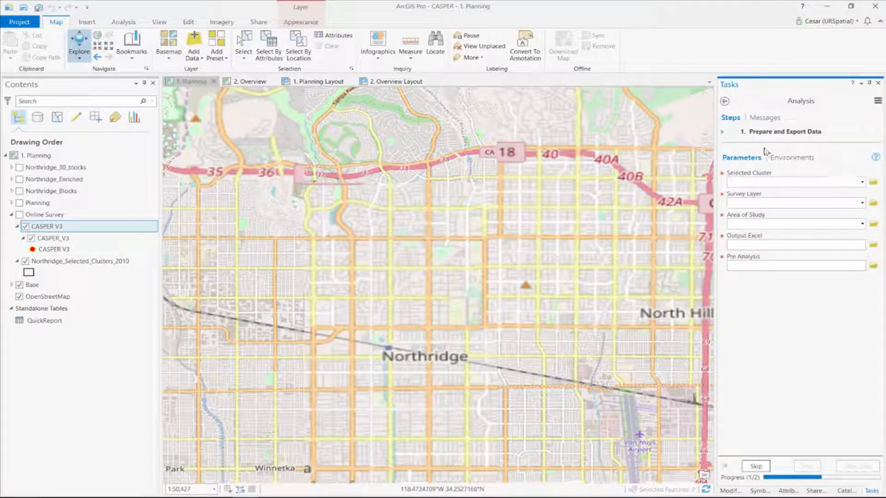
{"action": "left_click_drag", "start_coordinate": [691, 139], "coordinate": [692, 140]}
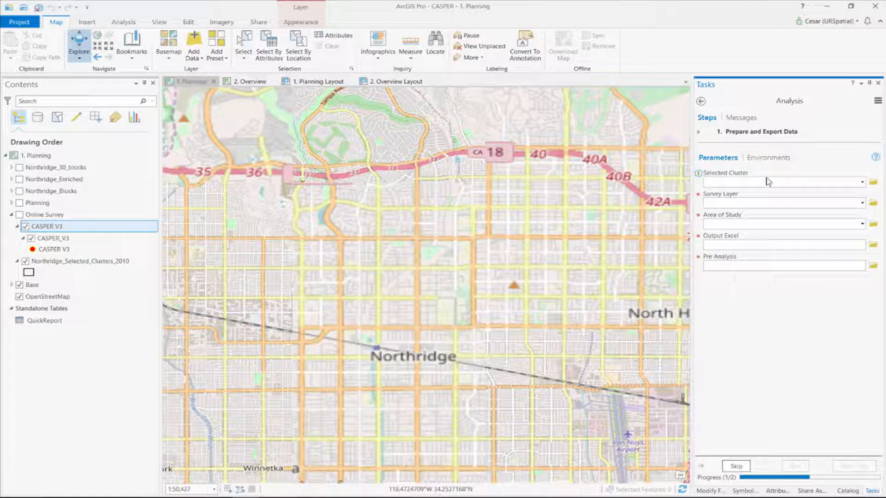
{"action": "left_click", "coordinate": [860, 184]}
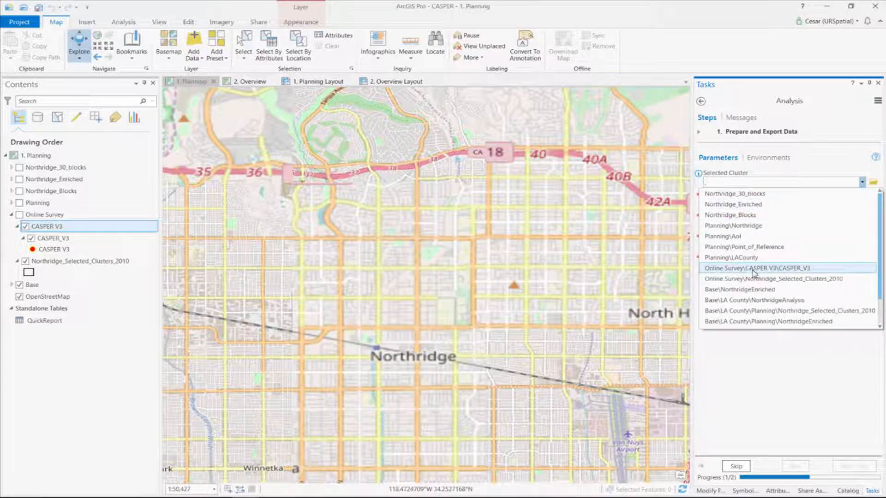
{"action": "left_click", "coordinate": [757, 278]}
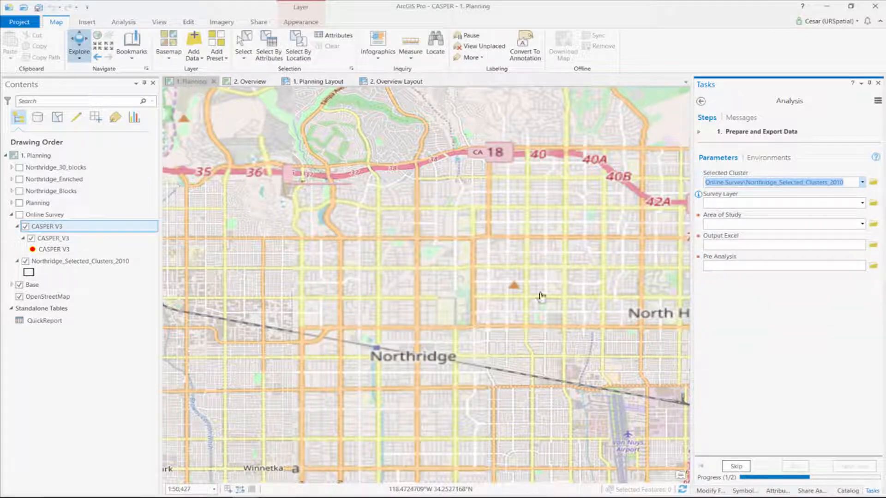
{"action": "left_click", "coordinate": [111, 263]}
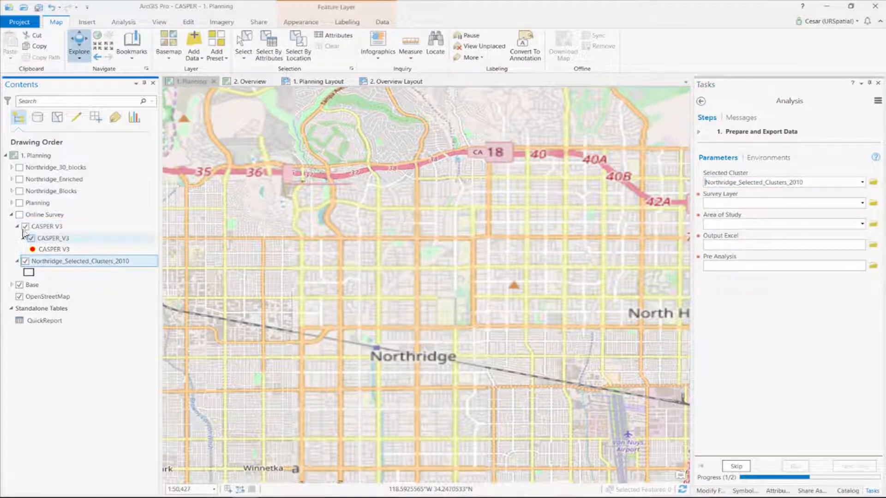
Show the Online Survey layers on the map and set Survey Layer to CASPER_V3 and Area of Study to Northridge_Enriched.
{"action": "left_click", "coordinate": [19, 214]}
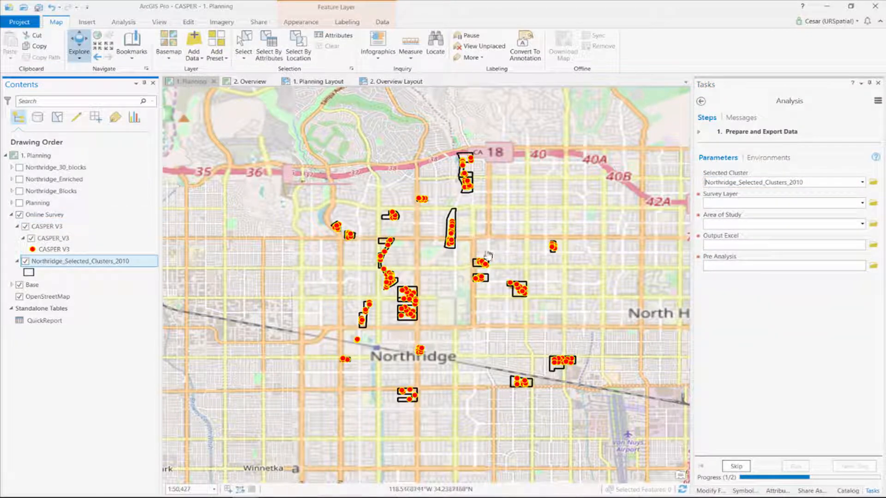
{"action": "left_click", "coordinate": [862, 203]}
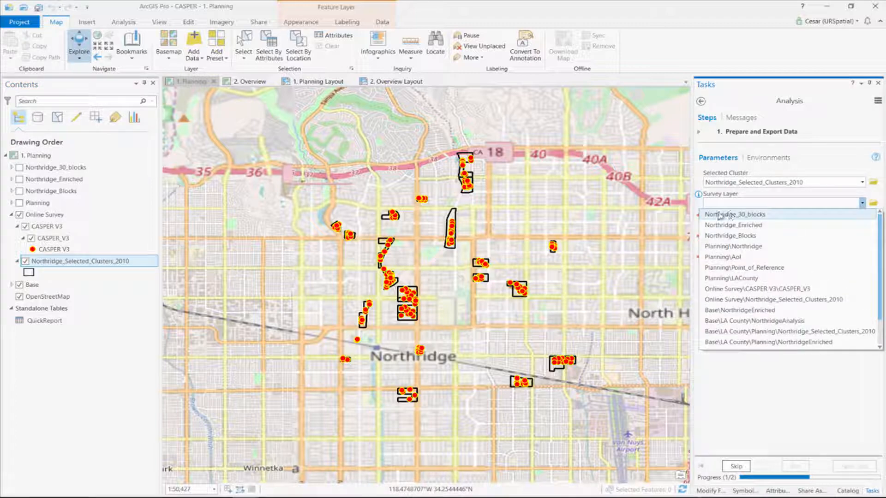
{"action": "left_click", "coordinate": [748, 293]}
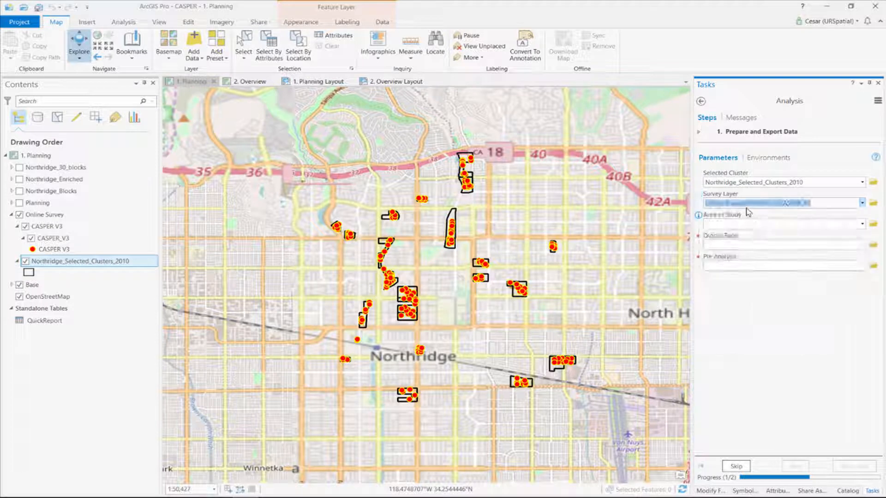
{"action": "left_click", "coordinate": [795, 224]}
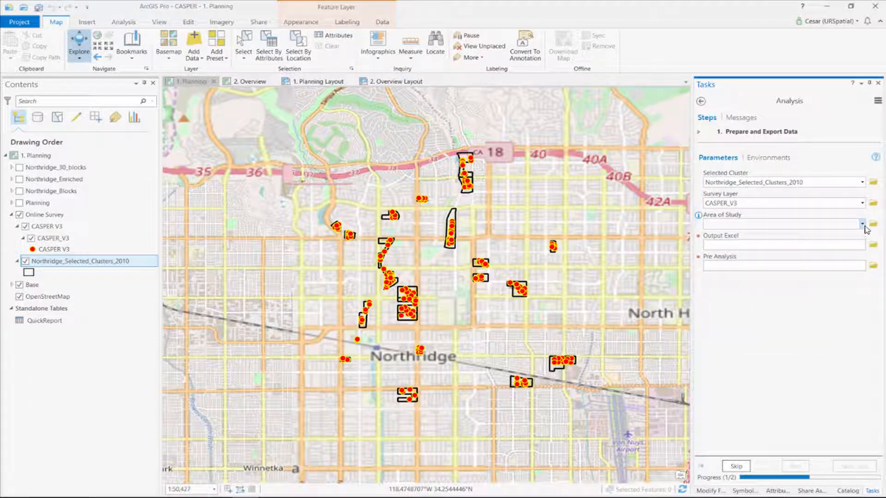
{"action": "left_click", "coordinate": [862, 224]}
{"action": "left_click", "coordinate": [733, 245]}
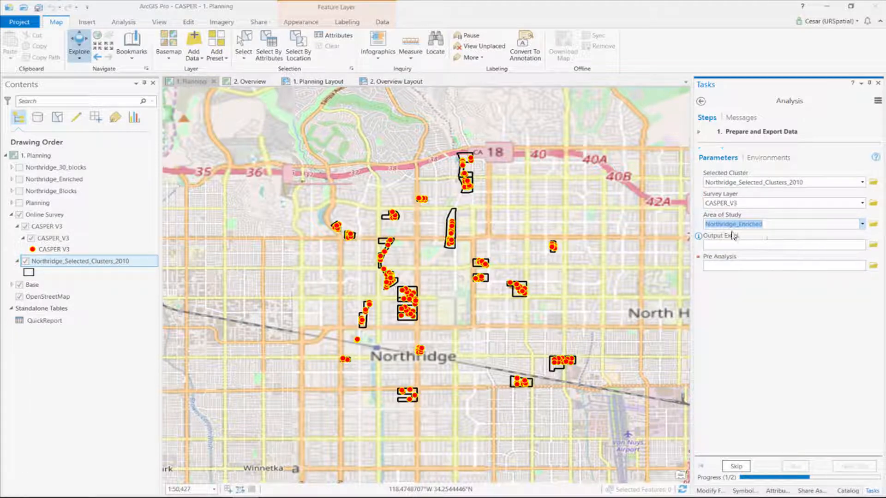
Set the Output Excel to a file named Northridge_Interoperability on the Desktop.
{"action": "left_click", "coordinate": [768, 245]}
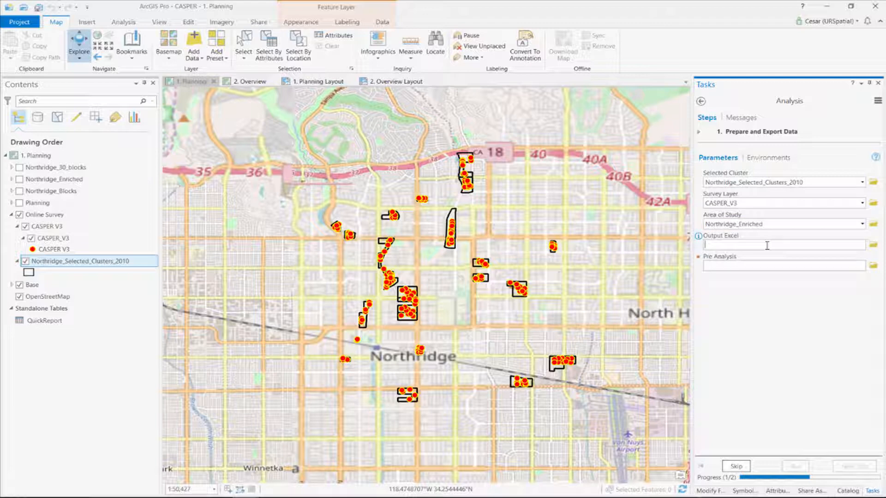
{"action": "left_click", "coordinate": [873, 246]}
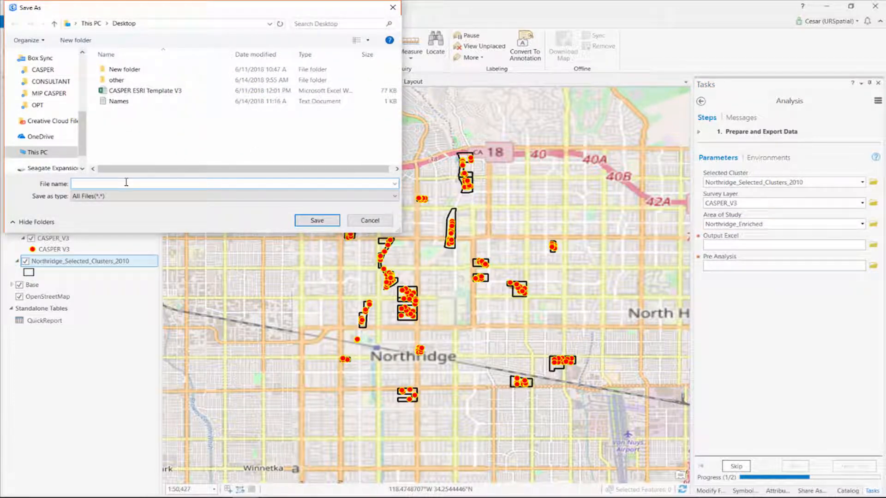
{"action": "type", "text": "Northridge_Interoperability"}
{"action": "left_click", "coordinate": [308, 220]}
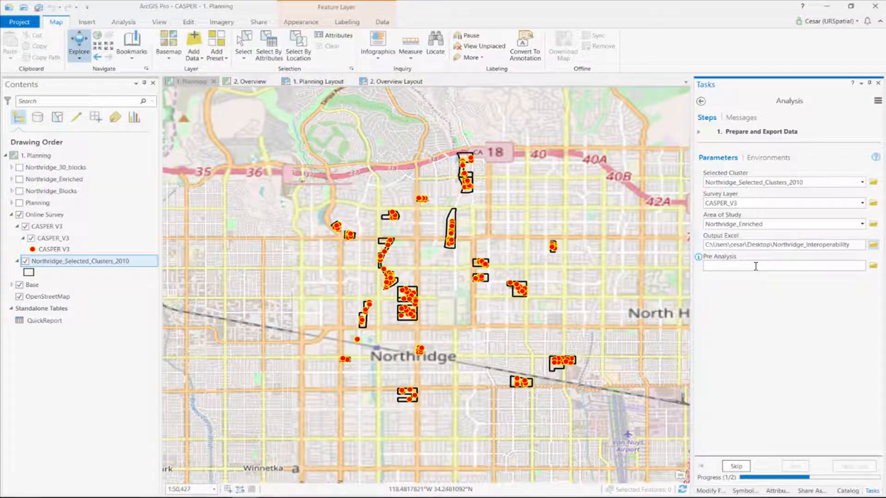
Set the Pre Analysis output to Northridge_PreAnalysis in Northridge.gdb, and run Prepare and Export Data with its messages expanded.
{"action": "left_click", "coordinate": [874, 267]}
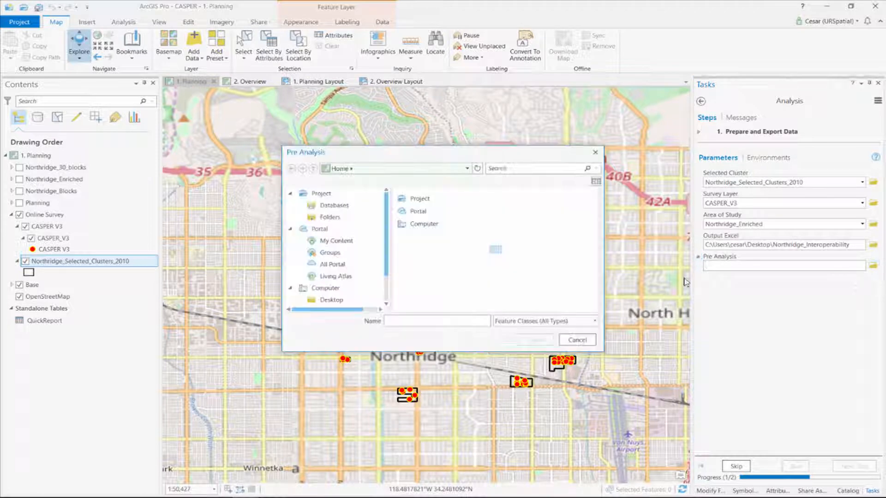
{"action": "left_click_drag", "start_coordinate": [469, 156], "coordinate": [301, 152]}
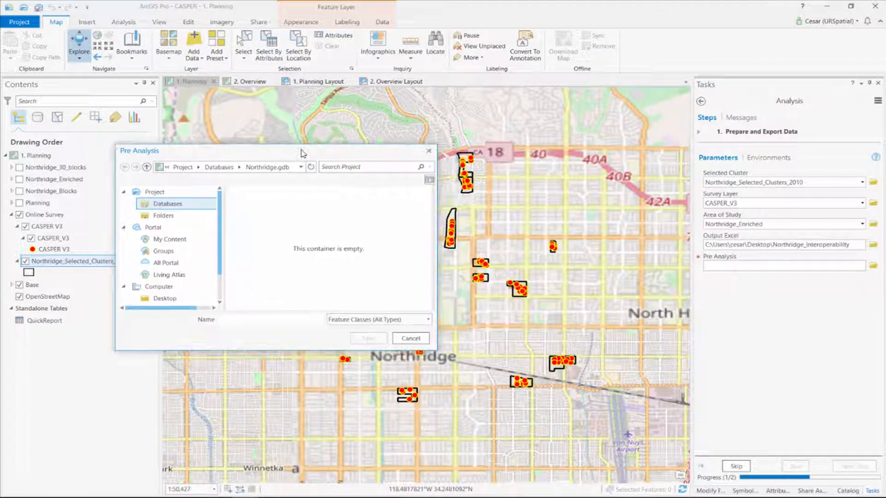
{"action": "left_click", "coordinate": [269, 317]}
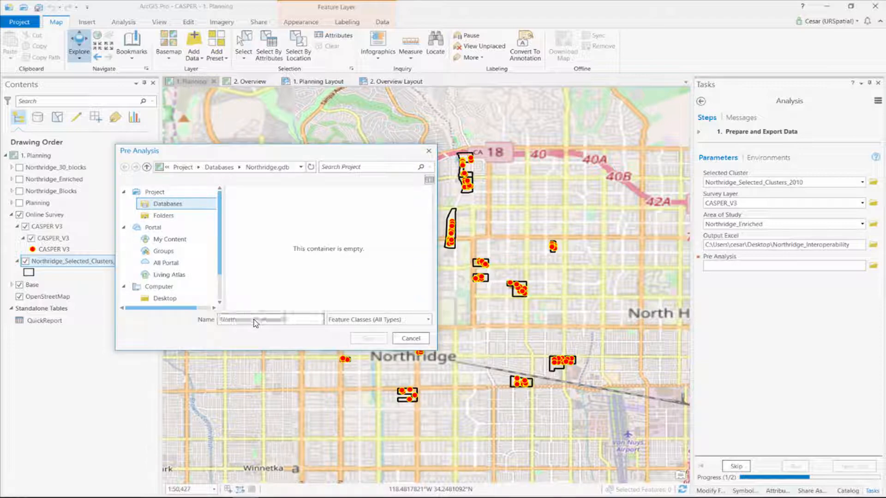
{"action": "left_click", "coordinate": [367, 339]}
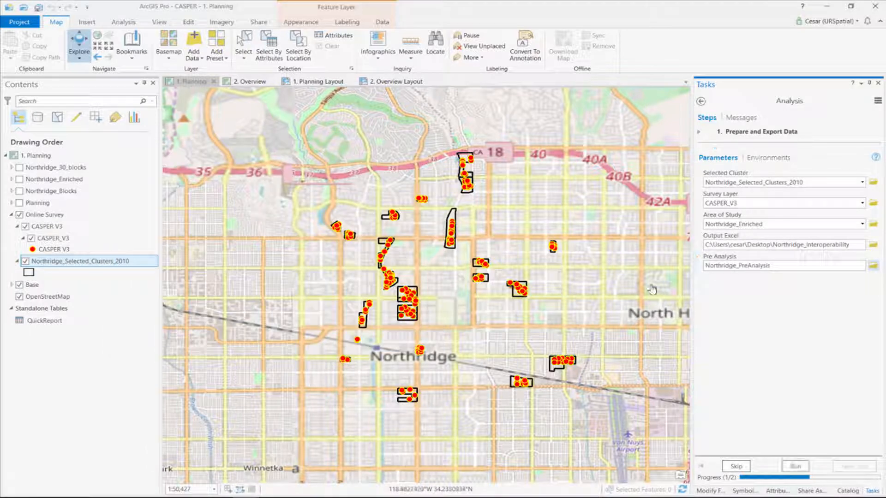
{"action": "left_click", "coordinate": [777, 268]}
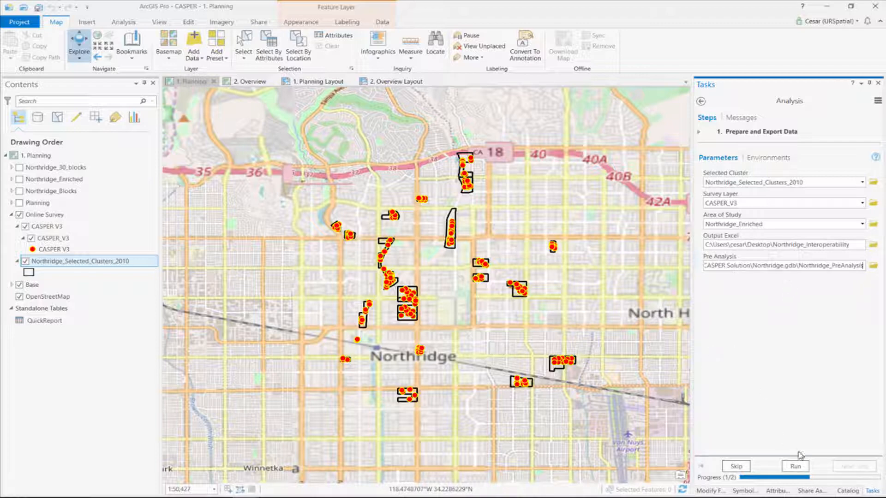
{"action": "left_click", "coordinate": [795, 468]}
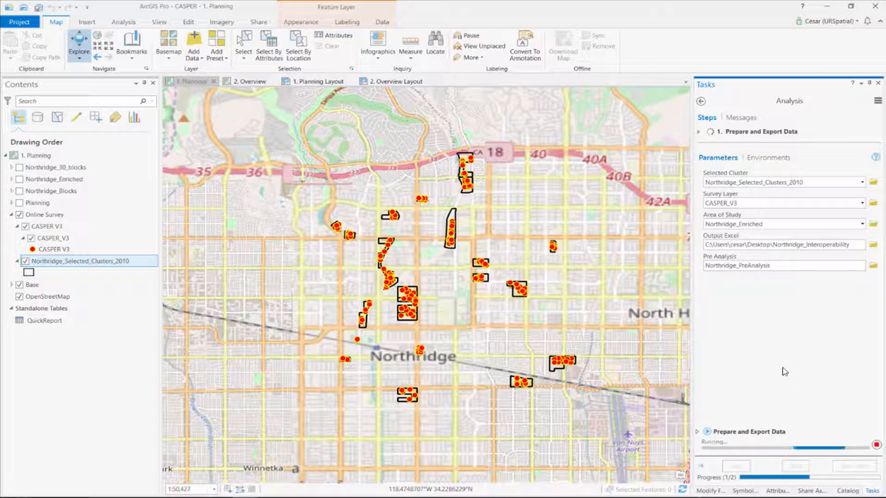
{"action": "left_click", "coordinate": [698, 432]}
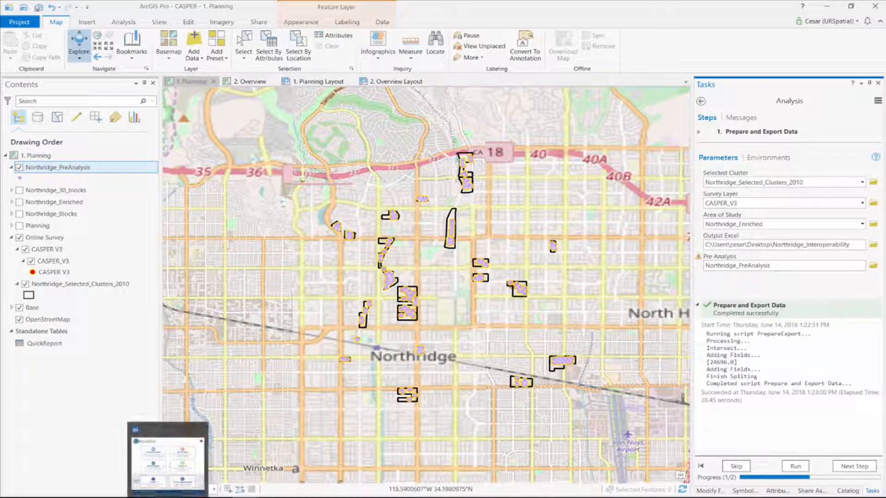
Switch to Epi Info 7 Analysis and start a Read command with database type Microsoft Excel 97-2003 Workbook (.xls).
{"action": "mouse_move", "coordinate": [194, 497]}
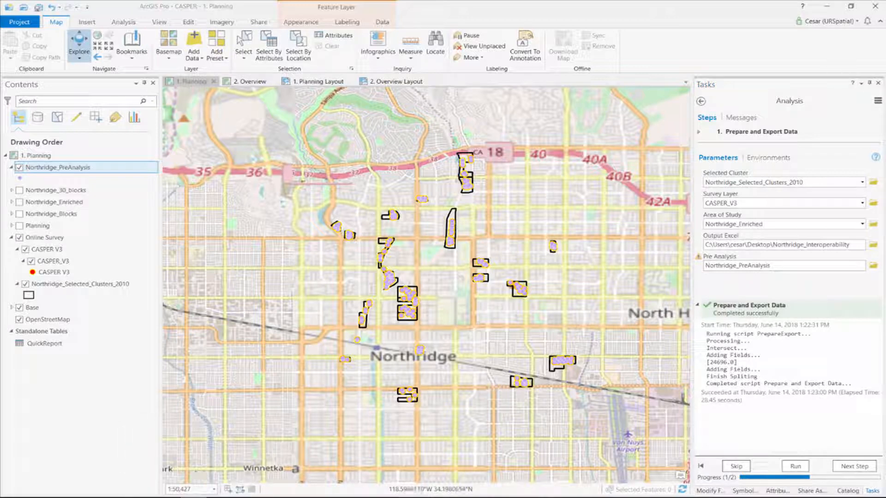
{"action": "left_click_drag", "start_coordinate": [396, 488], "coordinate": [384, 66]}
{"action": "left_click", "coordinate": [580, 62]}
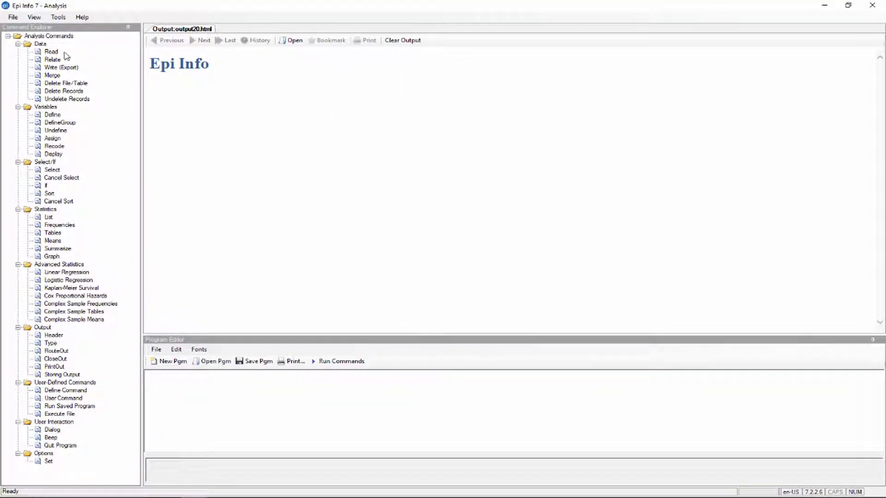
{"action": "left_click", "coordinate": [51, 51]}
{"action": "left_click", "coordinate": [374, 177]}
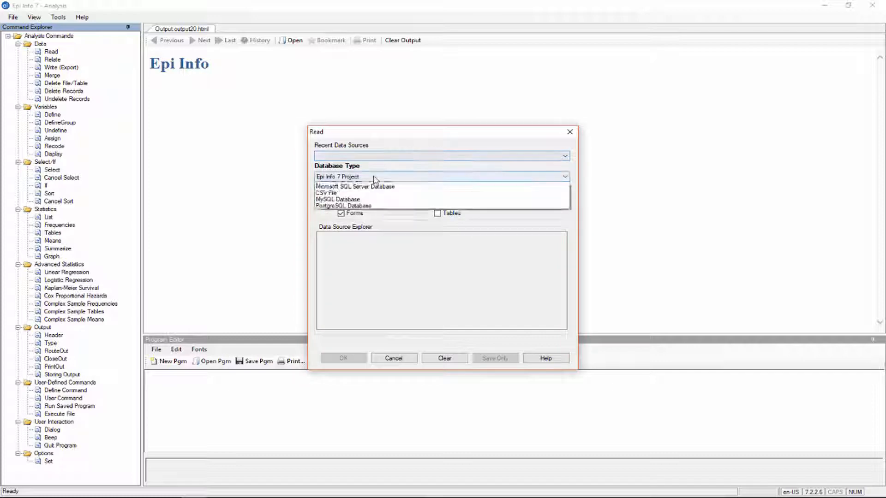
{"action": "left_click", "coordinate": [376, 206]}
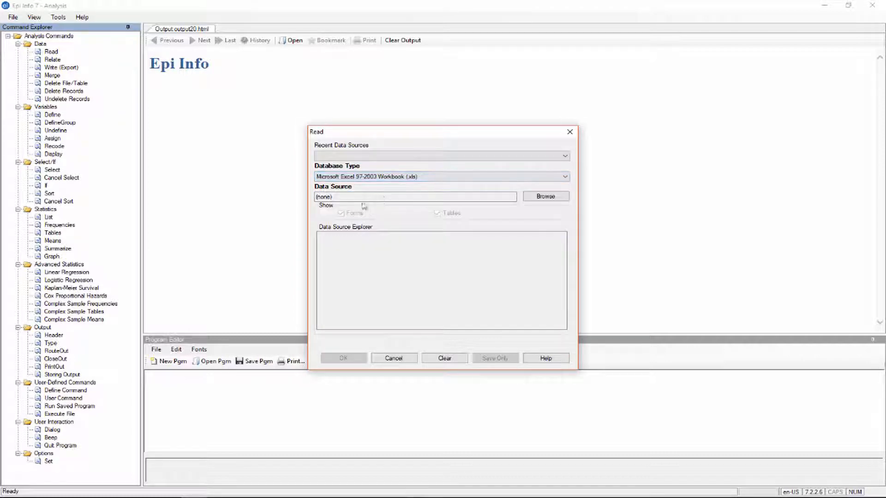
Read the Northridge_Interoperability sheet from the Desktop workbook Northridge_Interoperability.xls, with header information in the first row.
{"action": "left_click", "coordinate": [545, 196]}
{"action": "left_click", "coordinate": [522, 245]}
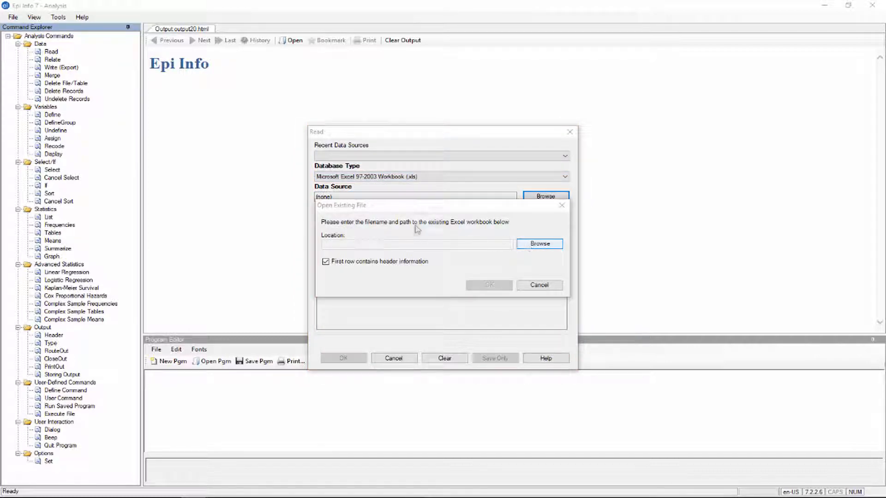
{"action": "left_click", "coordinate": [491, 302]}
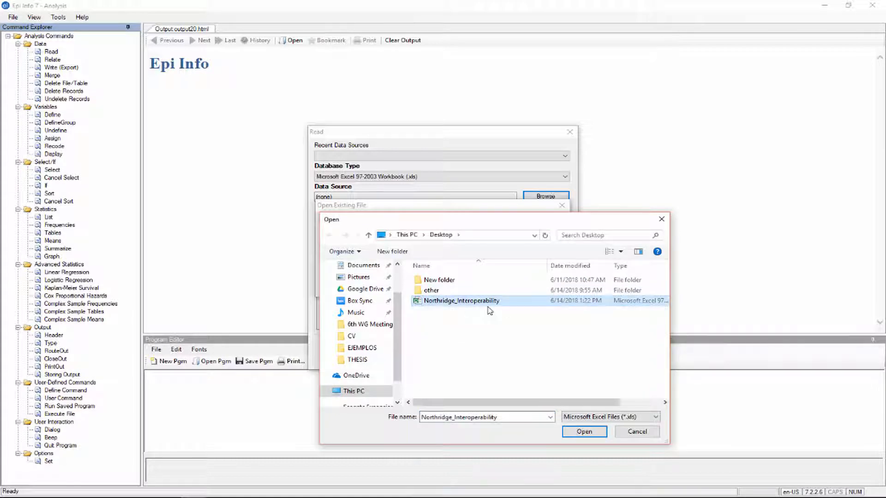
{"action": "left_click", "coordinate": [582, 432]}
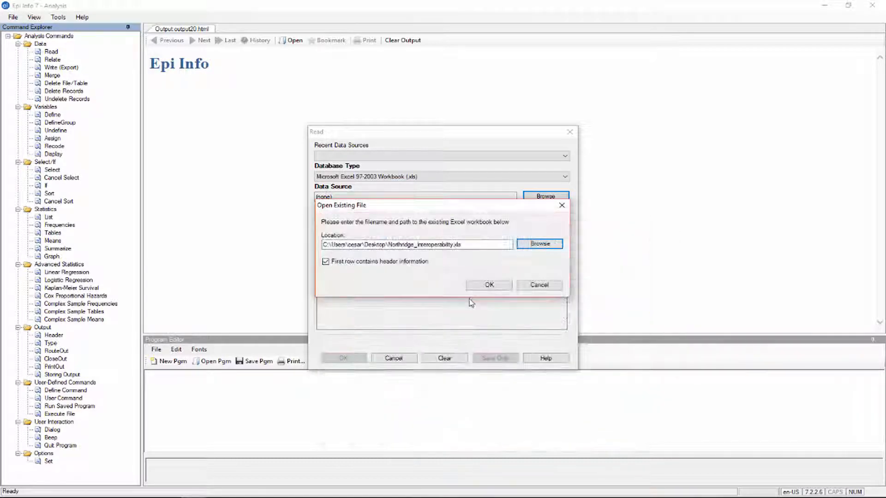
{"action": "left_click", "coordinate": [488, 285]}
{"action": "left_click", "coordinate": [361, 237]}
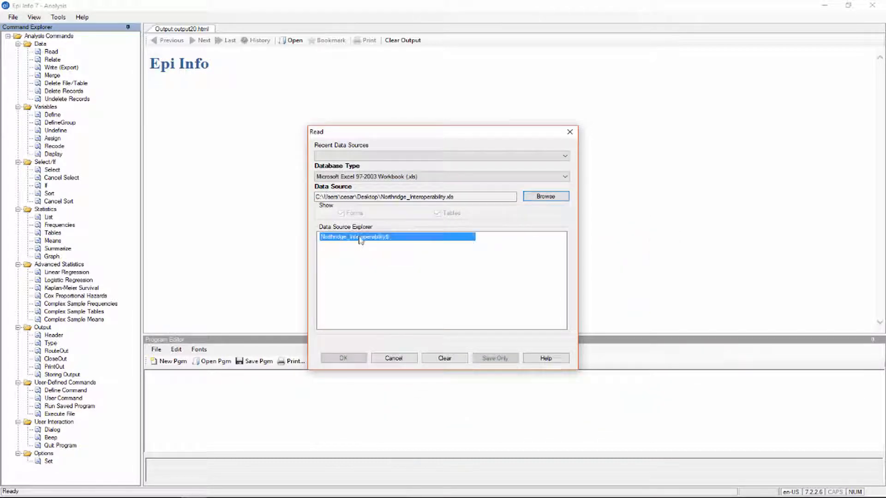
{"action": "left_click", "coordinate": [355, 358]}
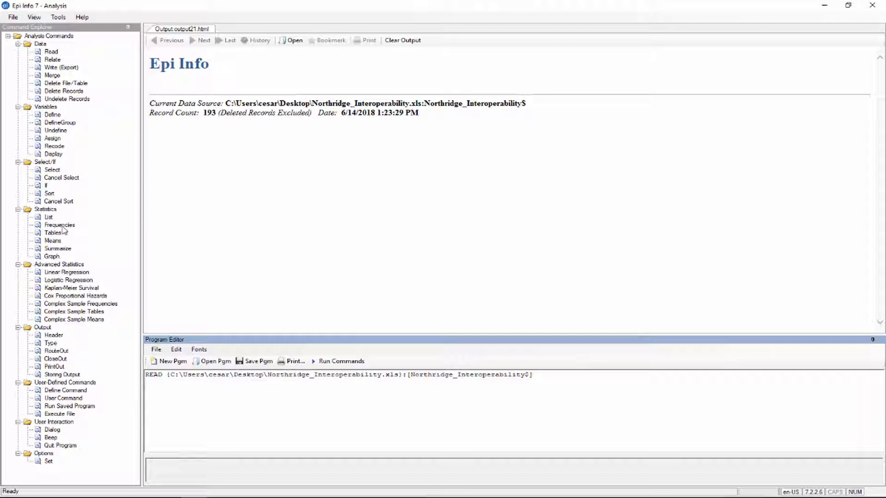
Run Frequencies on the first H6 "Have you or a member of your household" question, weighted by Weight, and check the Asthma row's frequency and percent.
{"action": "left_click", "coordinate": [59, 225]}
{"action": "left_click", "coordinate": [499, 212]}
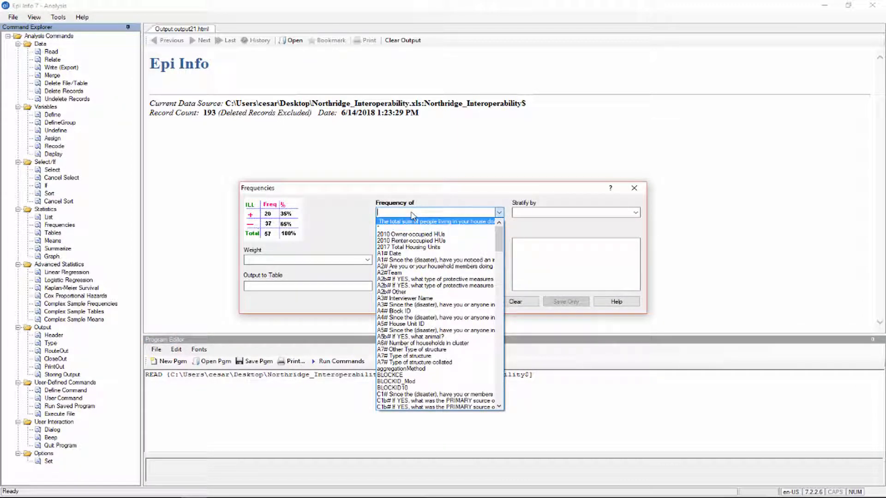
{"action": "type", "text": "H"}
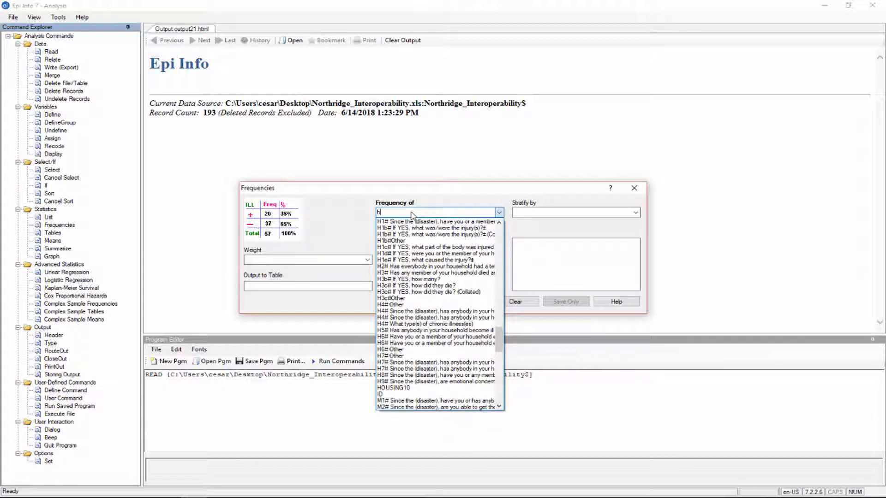
{"action": "type", "text": "6"}
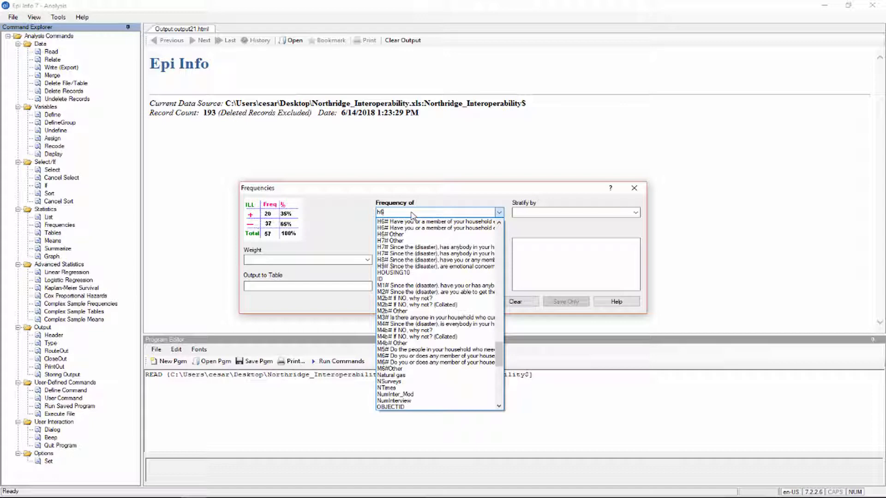
{"action": "left_click", "coordinate": [410, 222]}
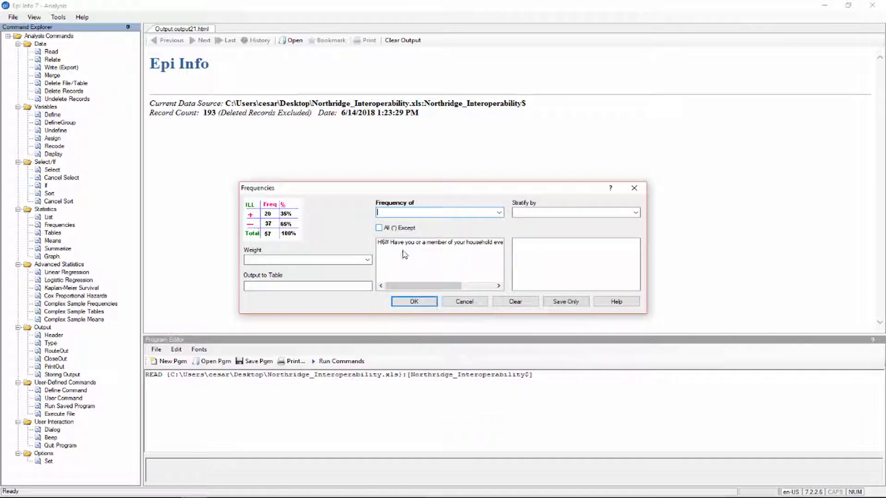
{"action": "left_click", "coordinate": [368, 259]}
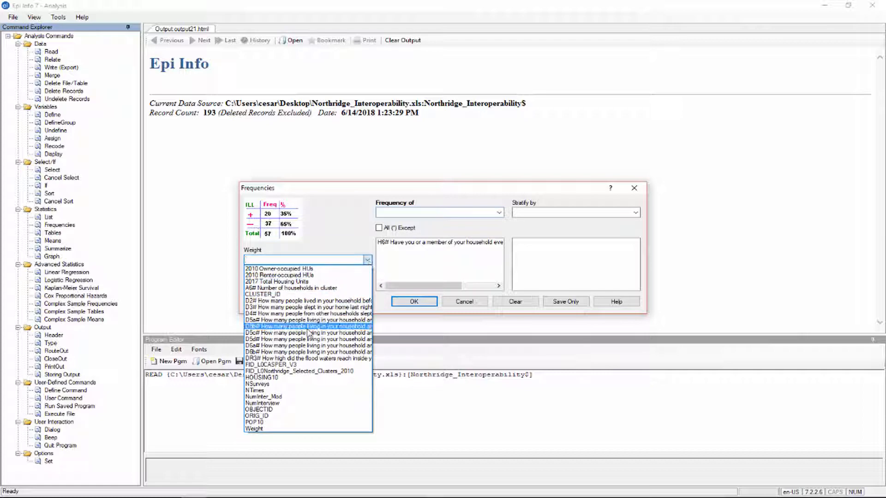
{"action": "left_click", "coordinate": [267, 429]}
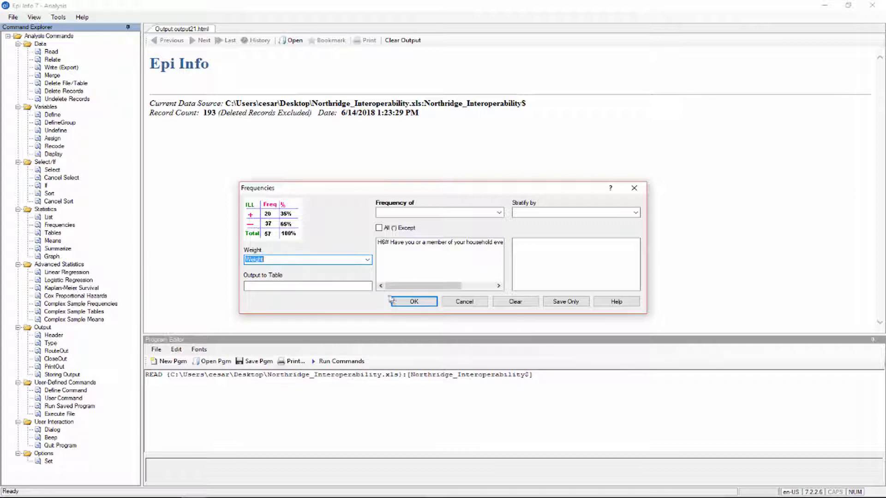
{"action": "left_click", "coordinate": [413, 303]}
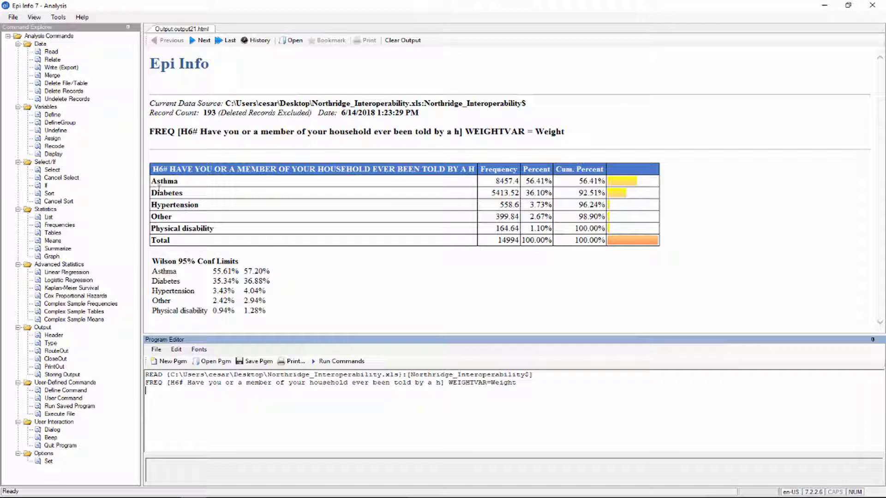
{"action": "left_click_drag", "start_coordinate": [152, 181], "coordinate": [246, 184]}
{"action": "left_click_drag", "start_coordinate": [490, 180], "coordinate": [572, 199]}
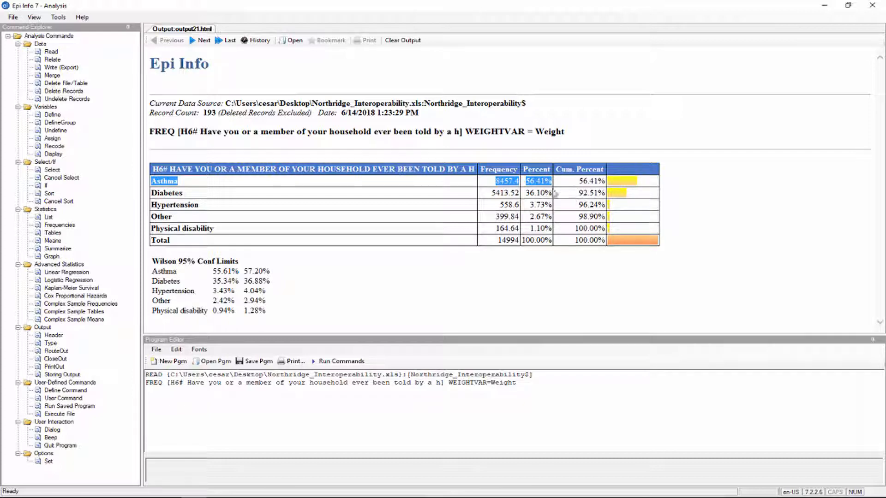
{"action": "left_click", "coordinate": [533, 182]}
{"action": "left_click_drag", "start_coordinate": [527, 182], "coordinate": [550, 183]}
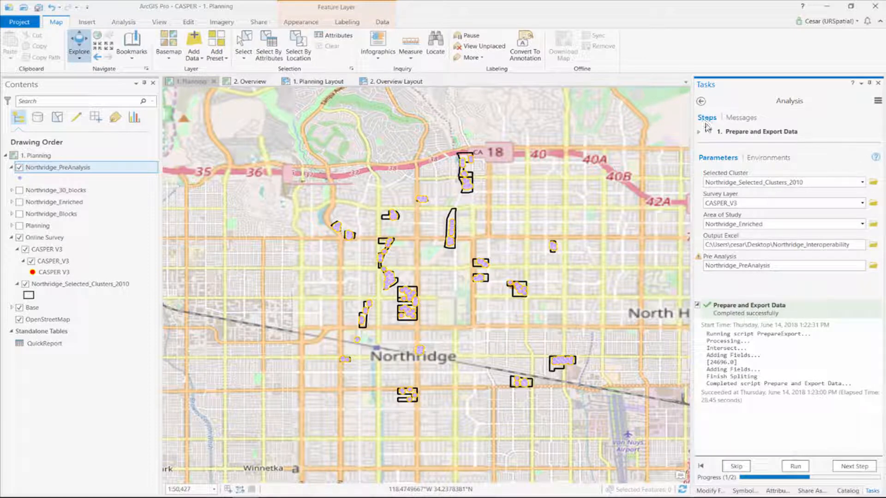
Advance the Analysis task to Quick Analysis and set its Pre Analysis layer to Northridge_PreAnalysis.
{"action": "left_click", "coordinate": [856, 468]}
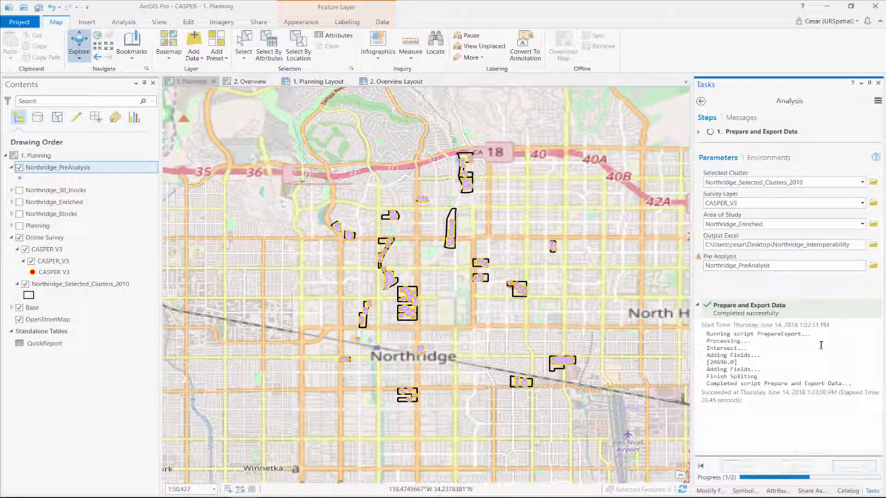
{"action": "left_click", "coordinate": [862, 182]}
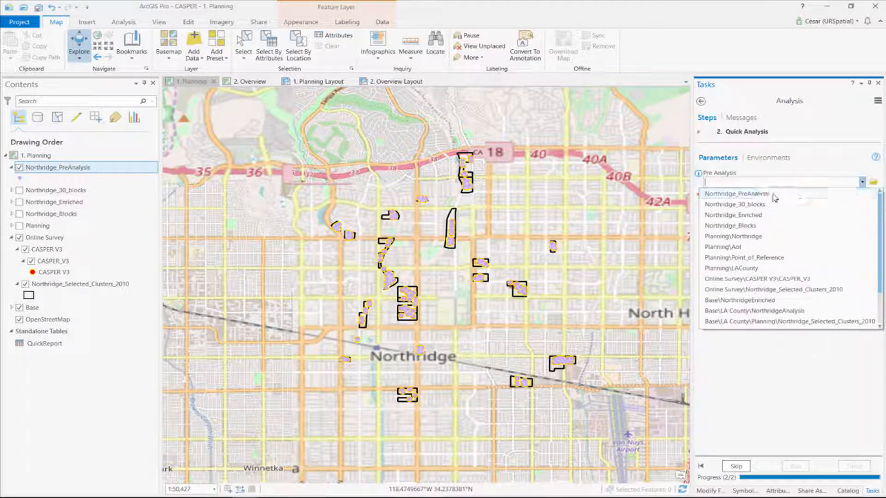
{"action": "left_click", "coordinate": [760, 194]}
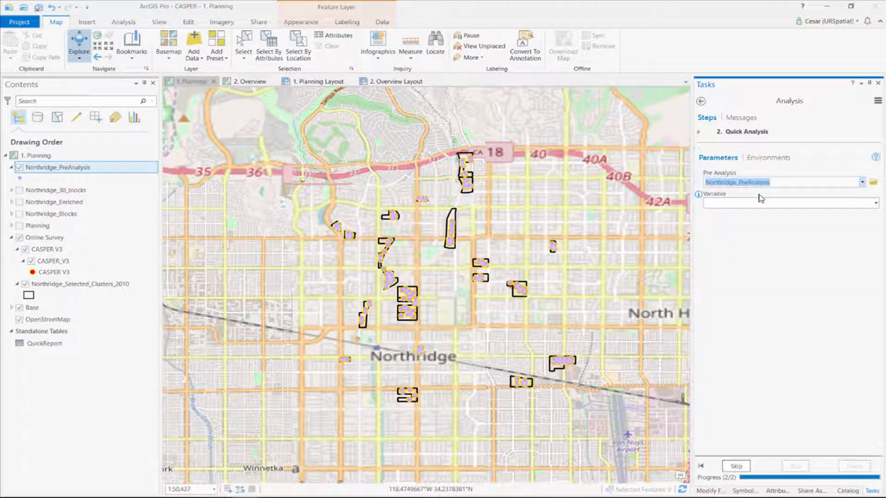
Run Quick Analysis on the first H6 "Have you or a member of your household" variable and open the newly generated QuickReport table.
{"action": "left_click", "coordinate": [875, 203]}
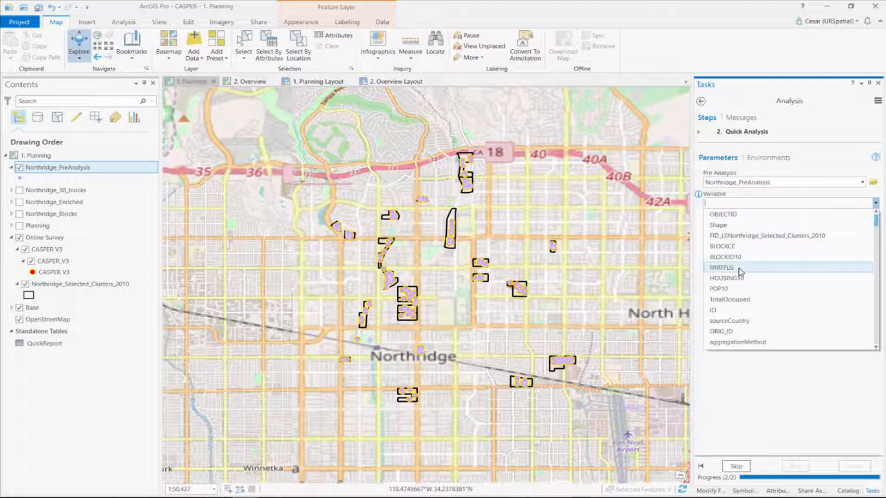
{"action": "type", "text": "h6"}
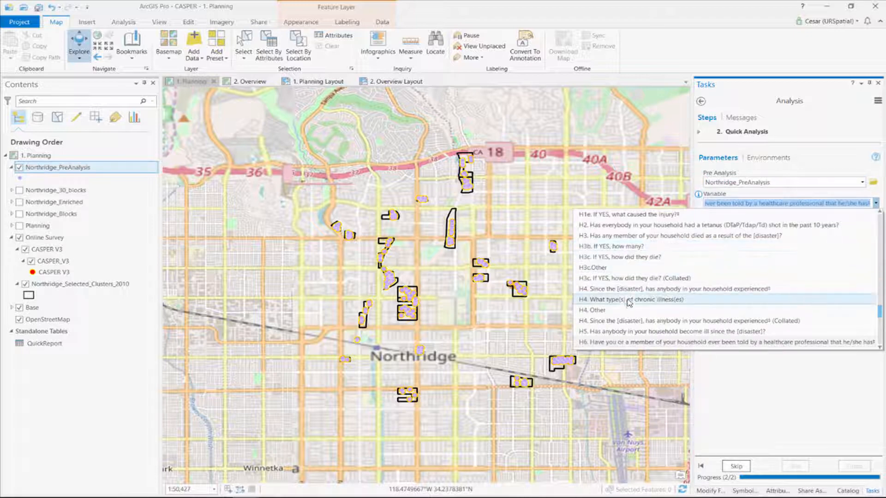
{"action": "scroll", "coordinate": [628, 307], "scroll_direction": "down", "scroll_amount": 1}
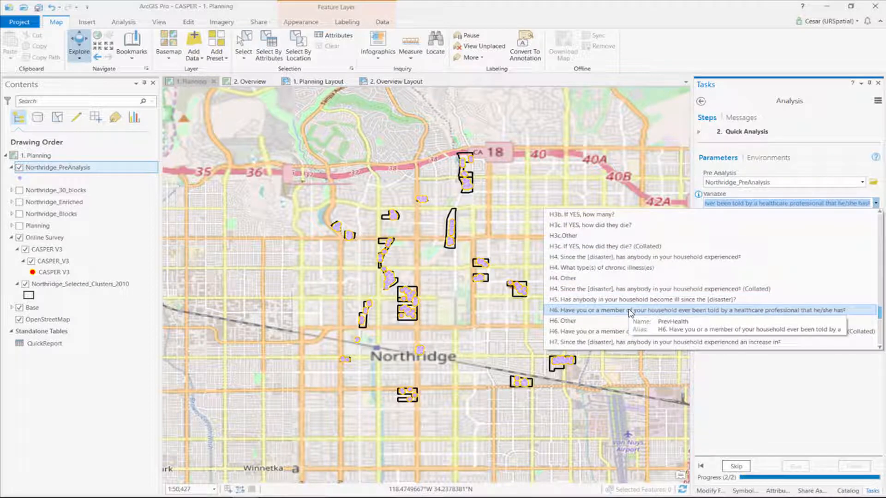
{"action": "left_click", "coordinate": [630, 311]}
{"action": "left_click", "coordinate": [794, 466]}
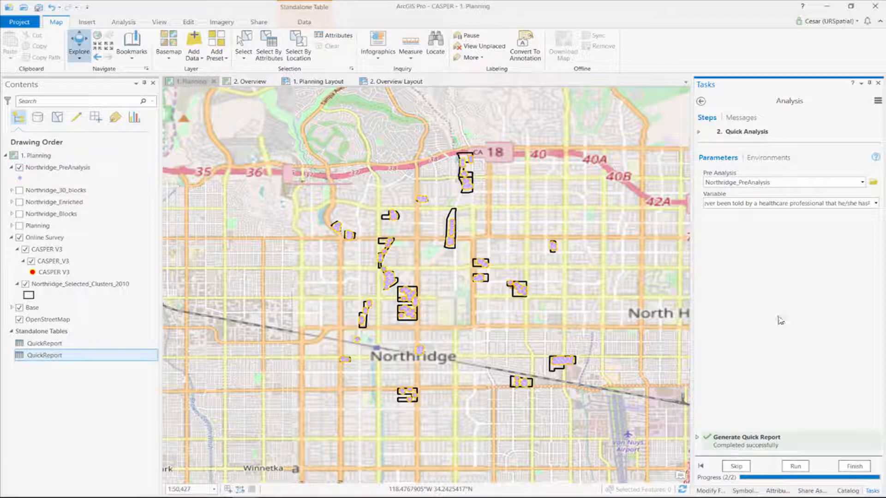
{"action": "right_click", "coordinate": [43, 356]}
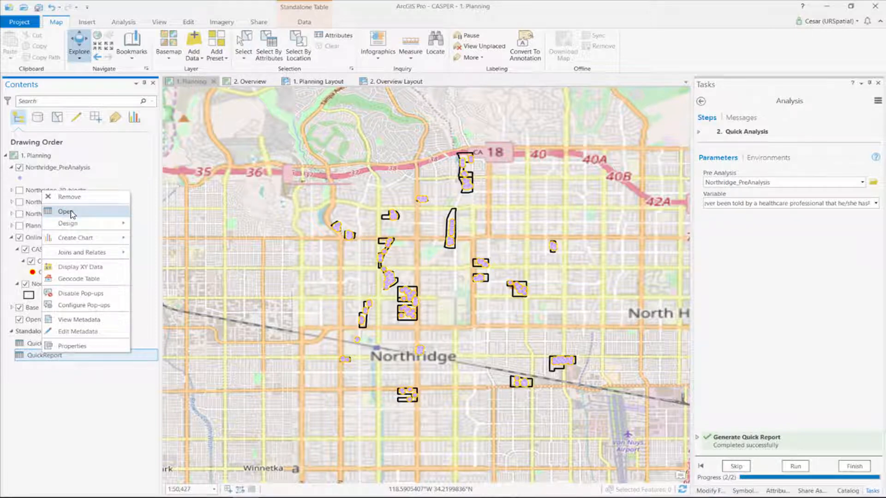
{"action": "left_click", "coordinate": [67, 212]}
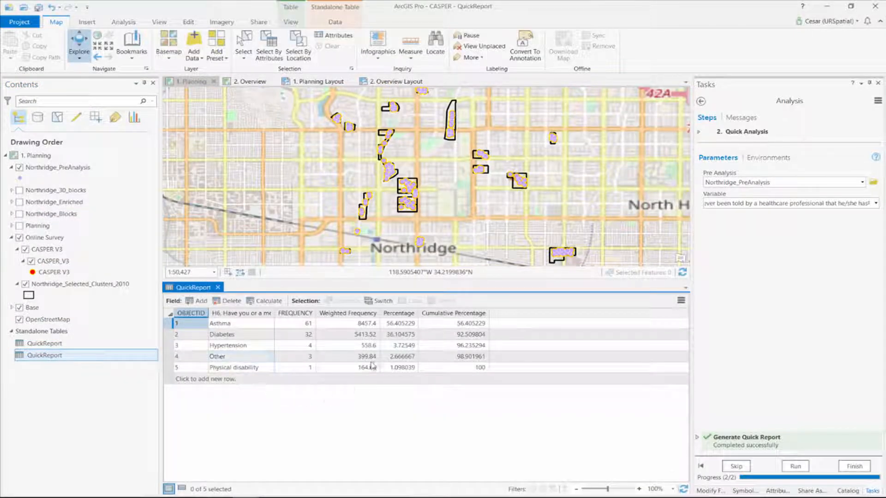